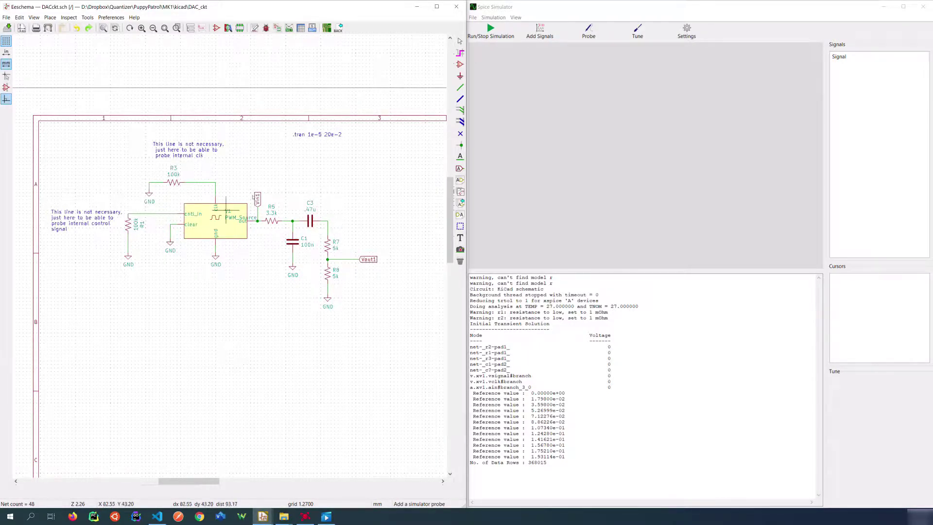
Run the simulation and plot the PWM source's clk, cntl_in and Vin1 output voltages over a short time span
left_click(491, 29)
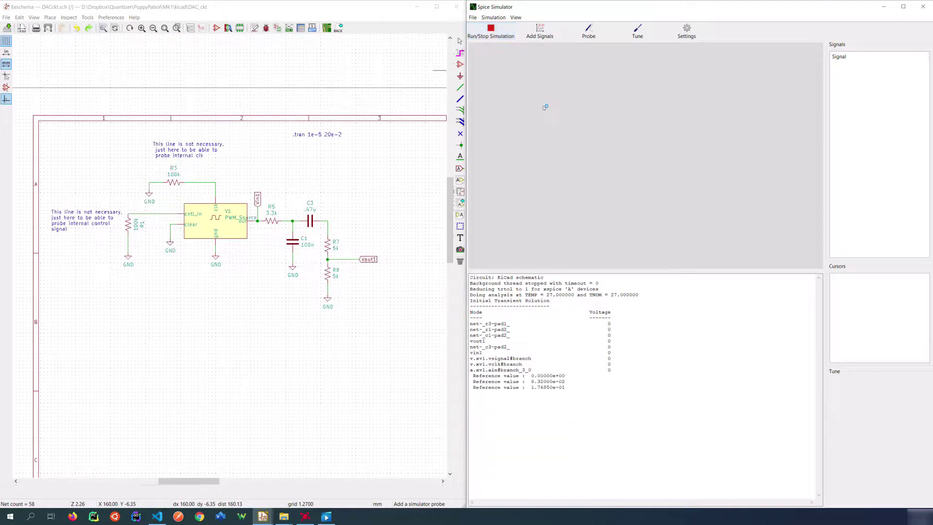
left_click(585, 35)
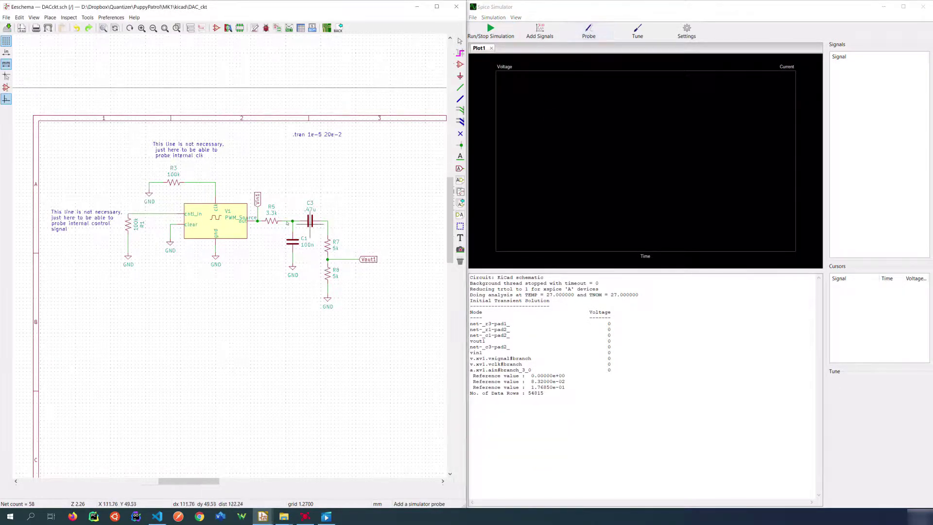
left_click(215, 185)
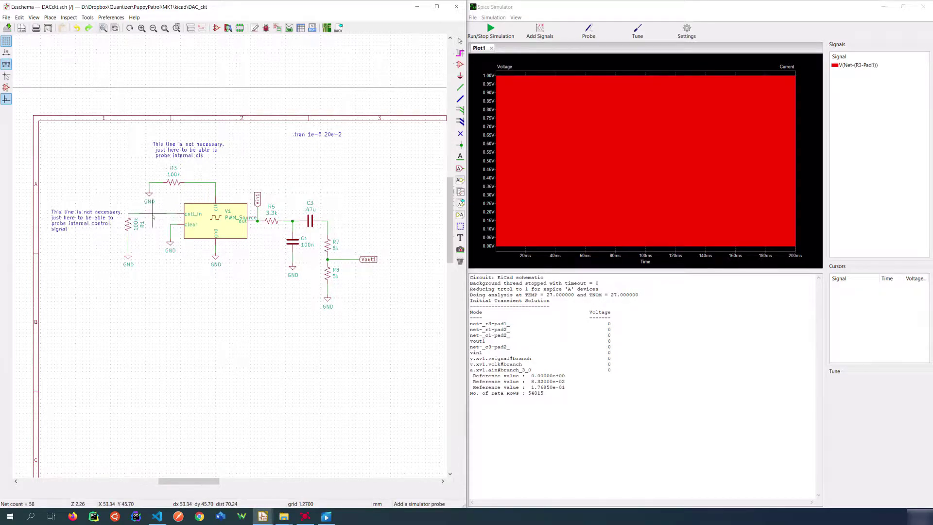
left_click(153, 215)
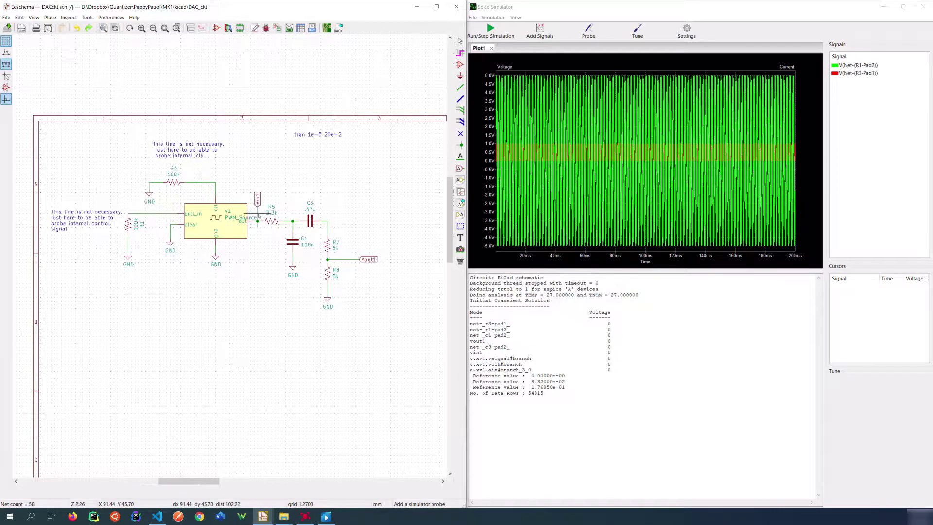
left_click(259, 216)
left_click(534, 71)
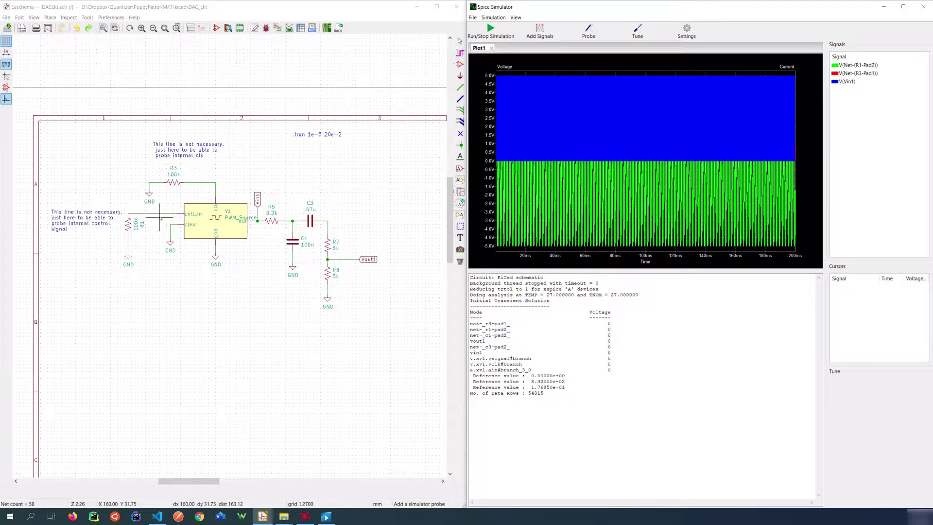
left_click_drag(527, 74, 544, 250)
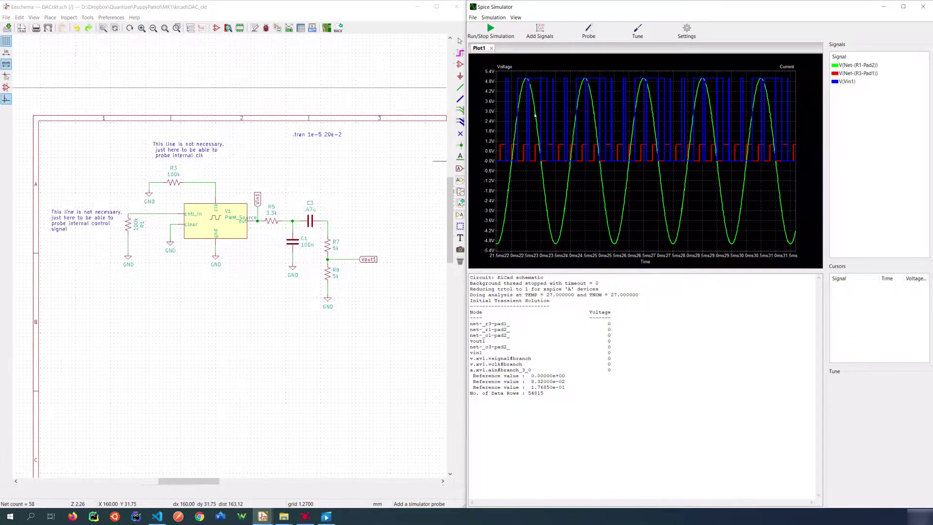
Probe the filtered nodes at C1, between C3 and R7, and at Vout1, and close the plot
left_click(588, 30)
left_click(295, 225)
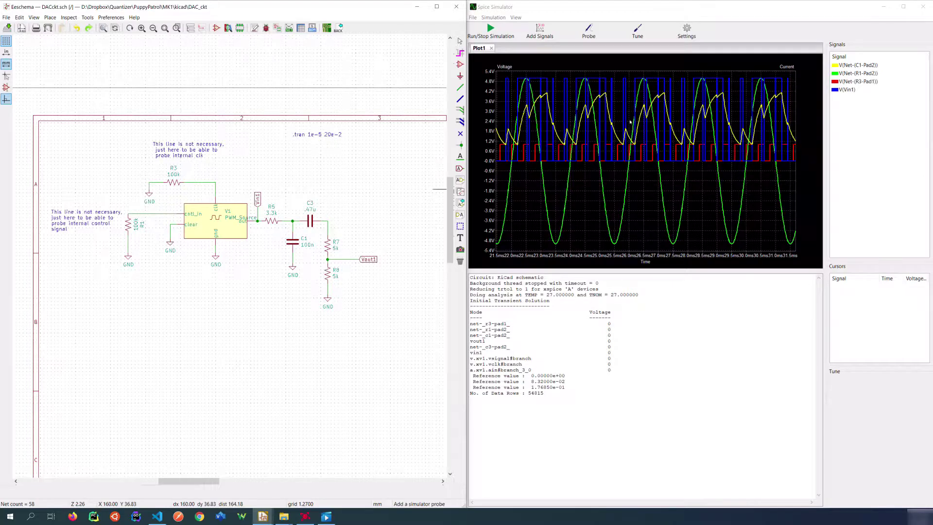
left_click(328, 228)
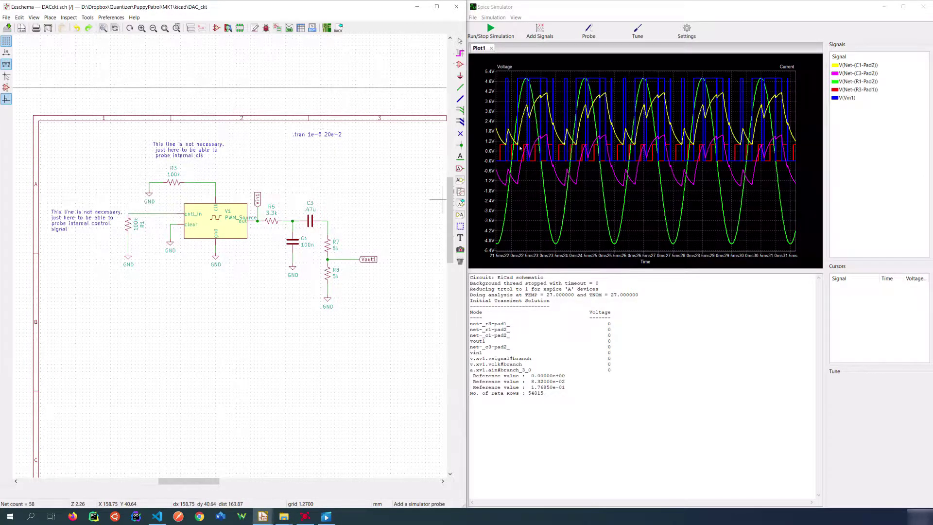
left_click(343, 259)
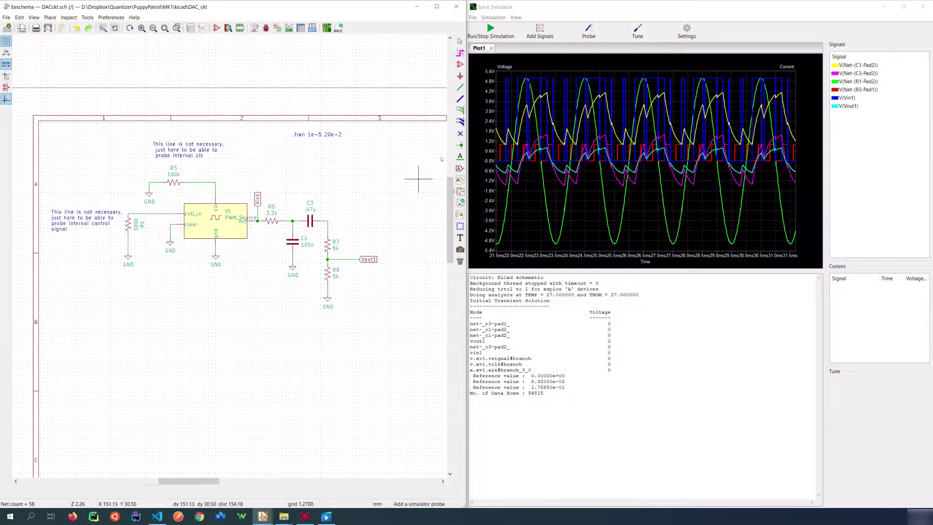
left_click(491, 48)
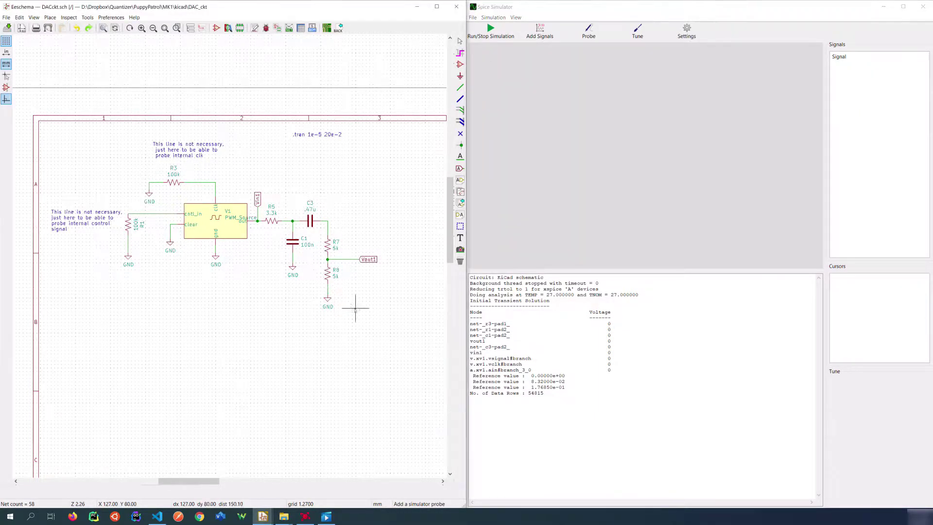
Delete the whole PWM source and filter circuit with its notes, leaving out the .tran directive
left_click_drag(73, 149, 354, 327)
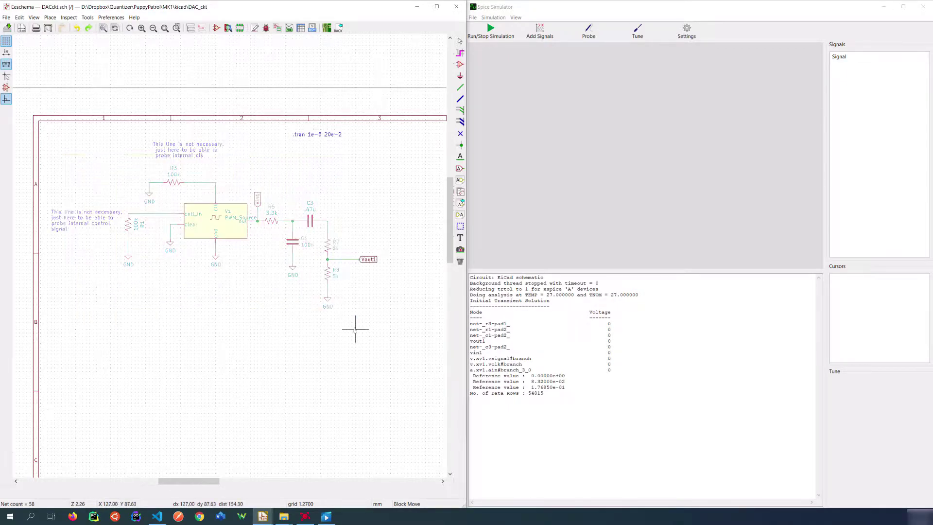
key("Delete")
scroll(436, 306, "right", 3)
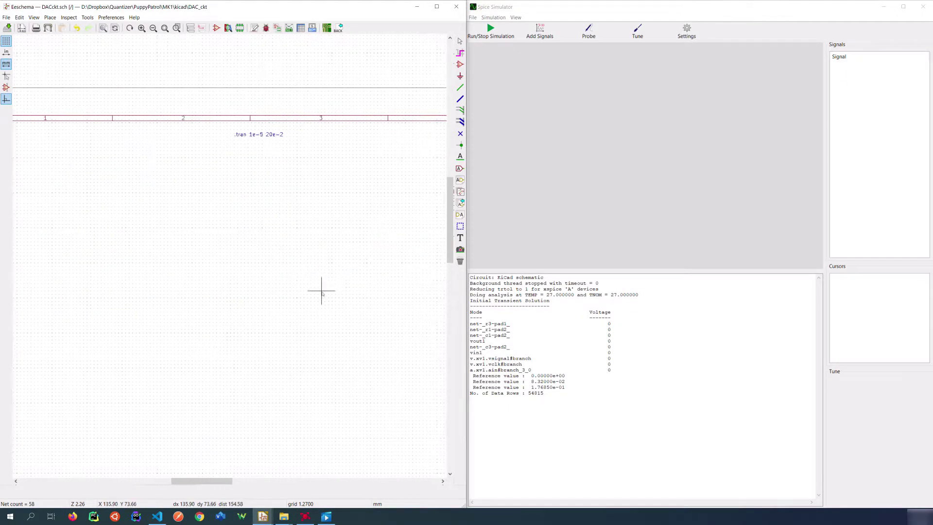
left_click_drag(193, 481, 175, 482)
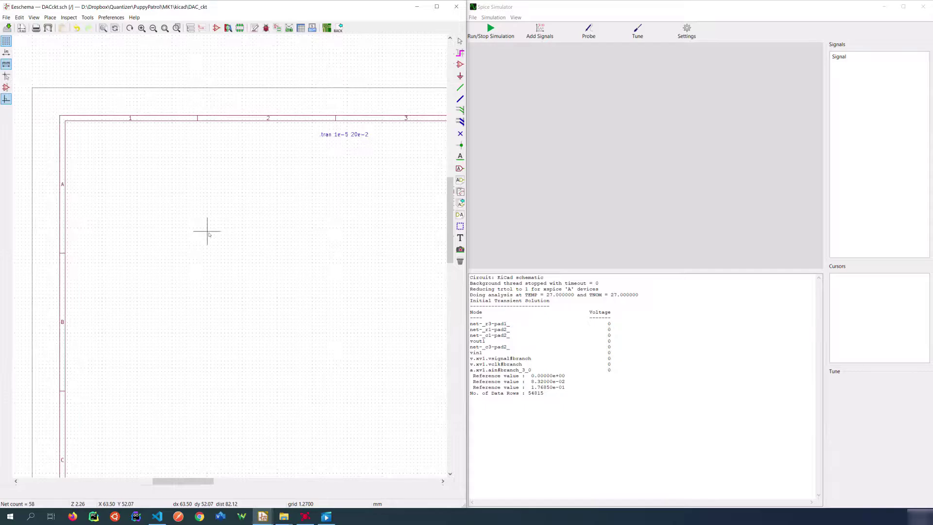
Find the PWM_Source symbol of the Custom_Quantizer library with the filter "pwm" and open it in the Symbol Editor
left_click(217, 28)
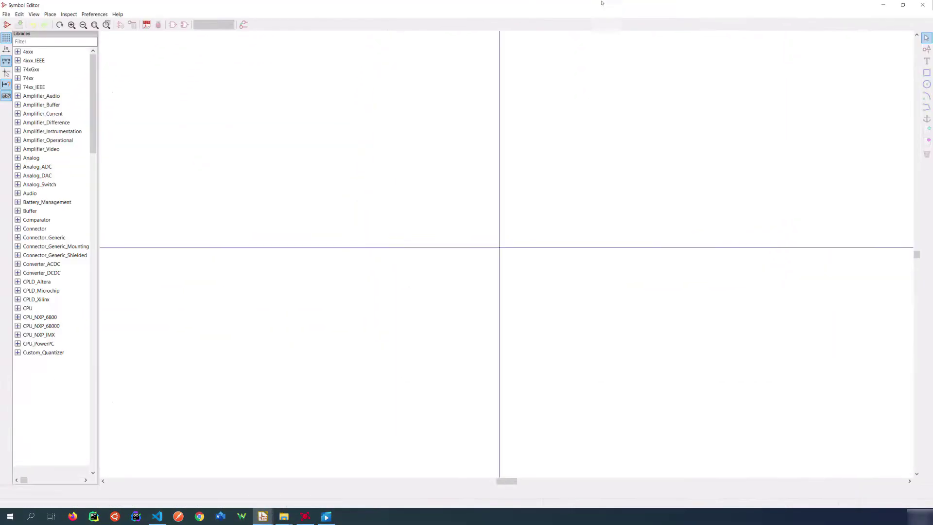
left_click(53, 41)
type("p")
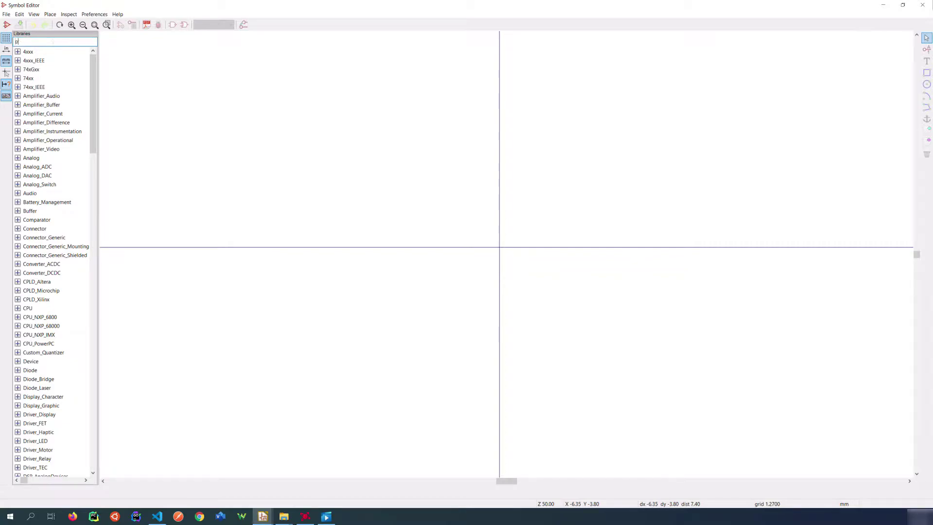
type("wm")
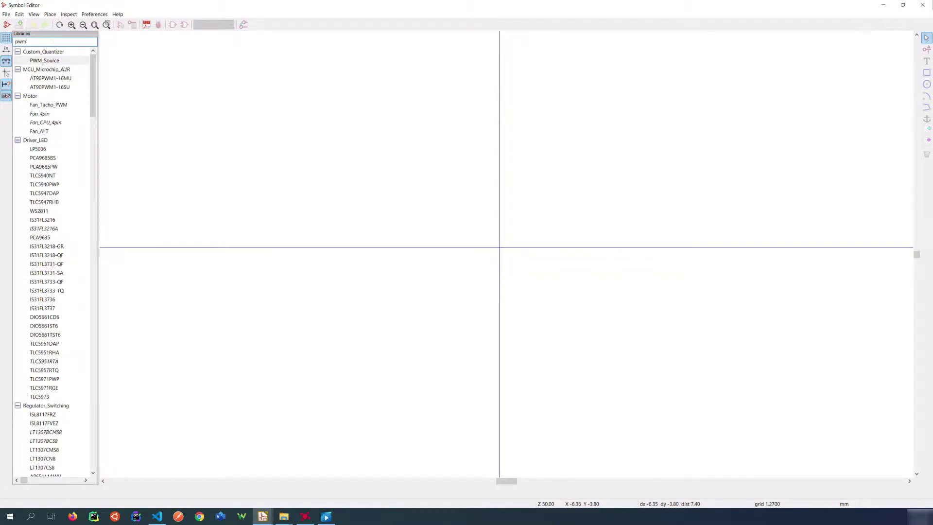
double_click(44, 60)
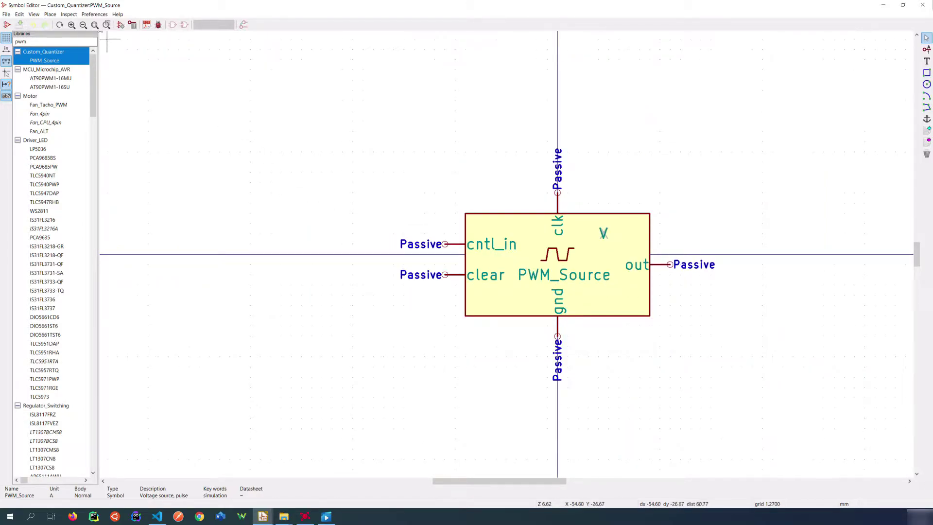
Review the PWM_Source symbol's pin table and return to the schematic
left_click(33, 16)
mouse_move(20, 15)
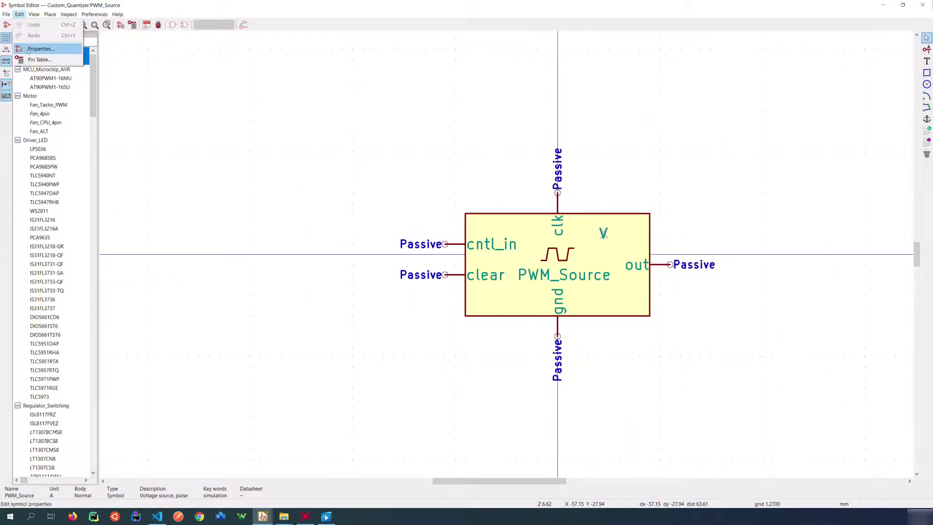
left_click(39, 59)
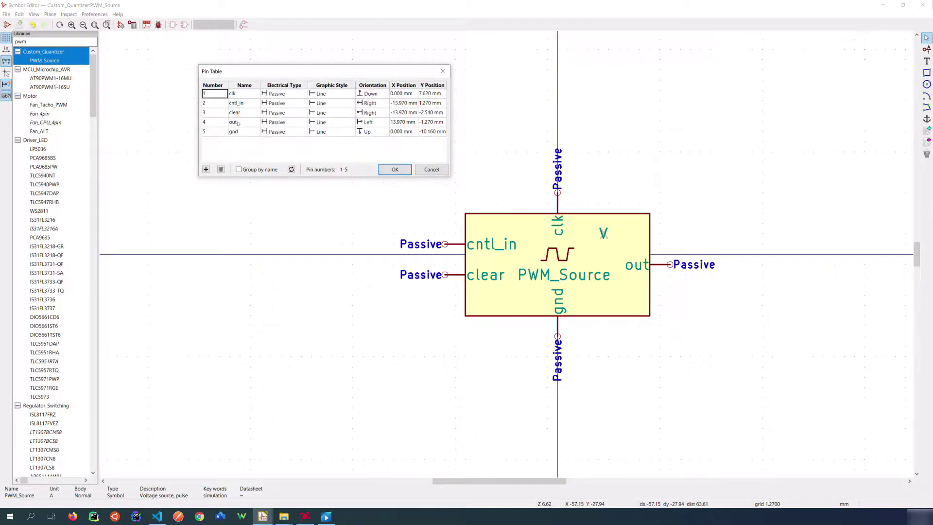
left_click(402, 171)
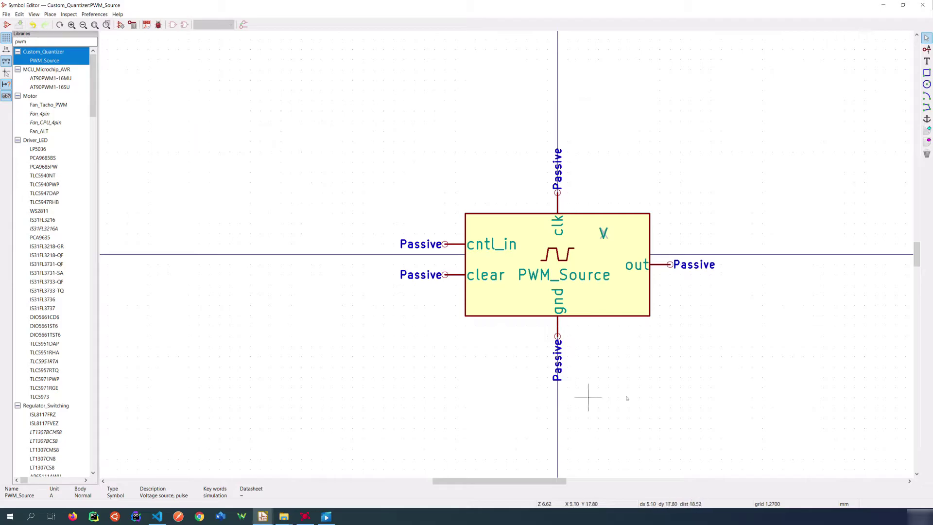
left_click(924, 5)
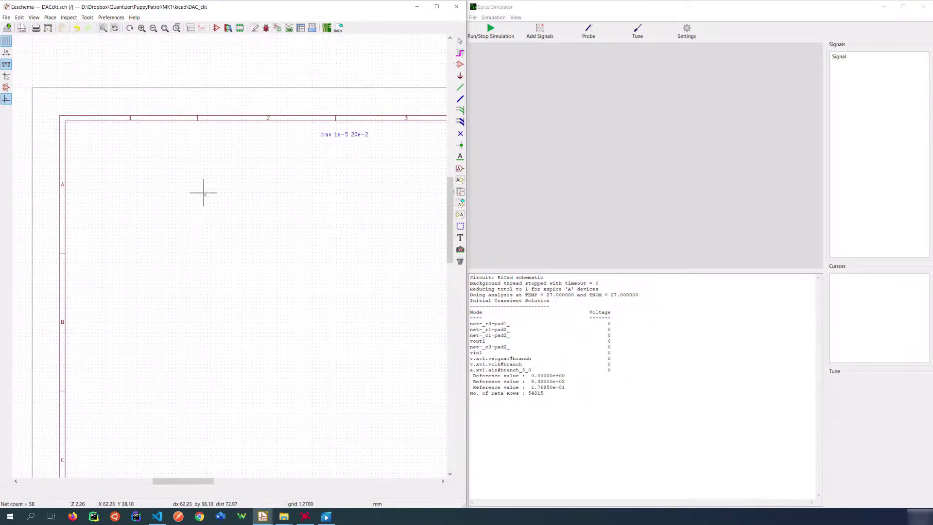
Place a PWM_Source symbol in the empty schematic below and left of the .tran directive
left_click(186, 220)
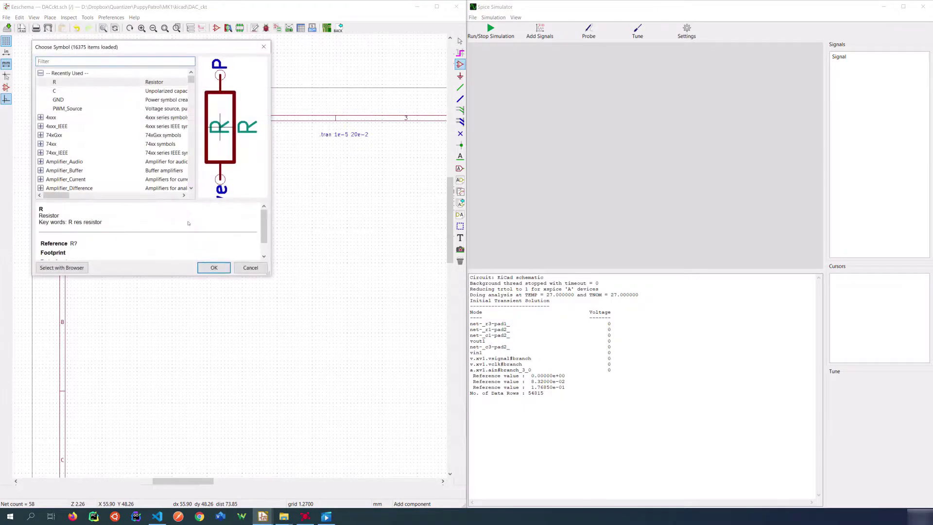
type("pwm")
key("Return")
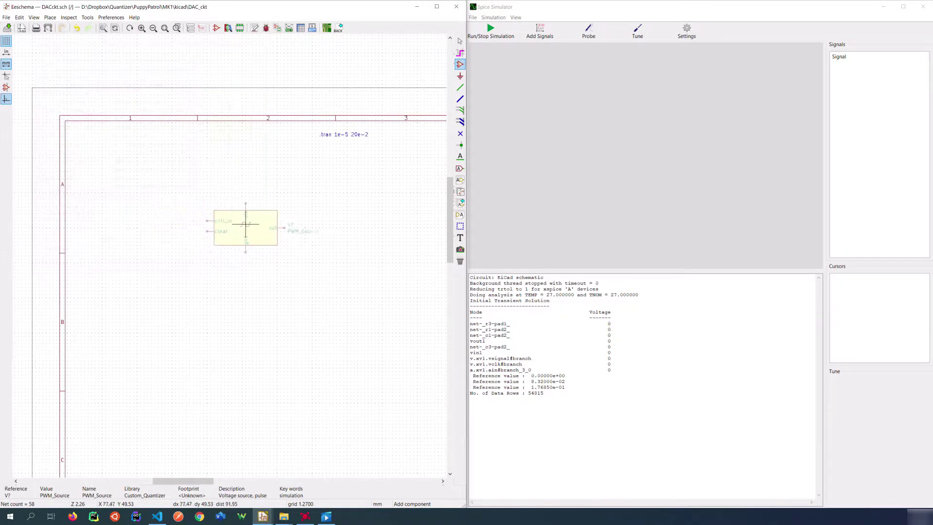
left_click(277, 252)
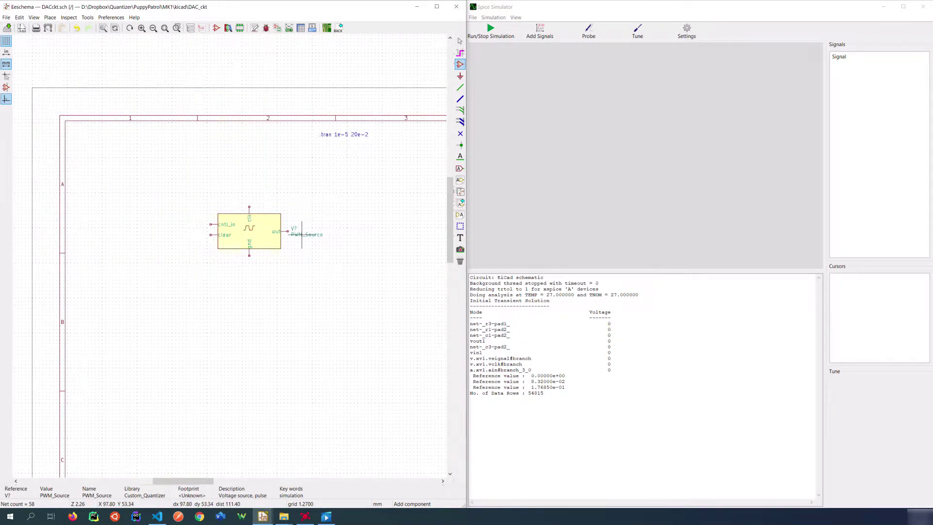
Place a horizontal resistor above the PWM source and a vertical resistor to the left of its cntl_in pin
left_click(200, 193)
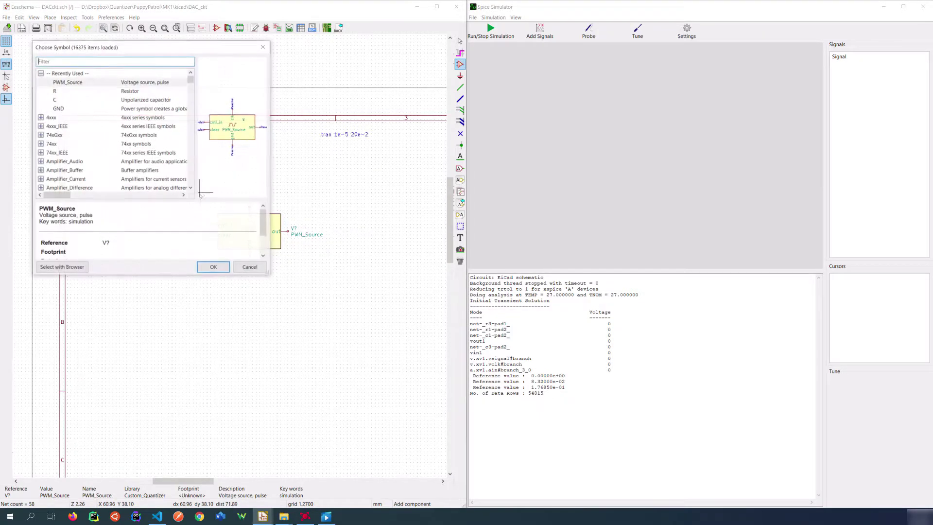
left_click(63, 90)
left_click(208, 268)
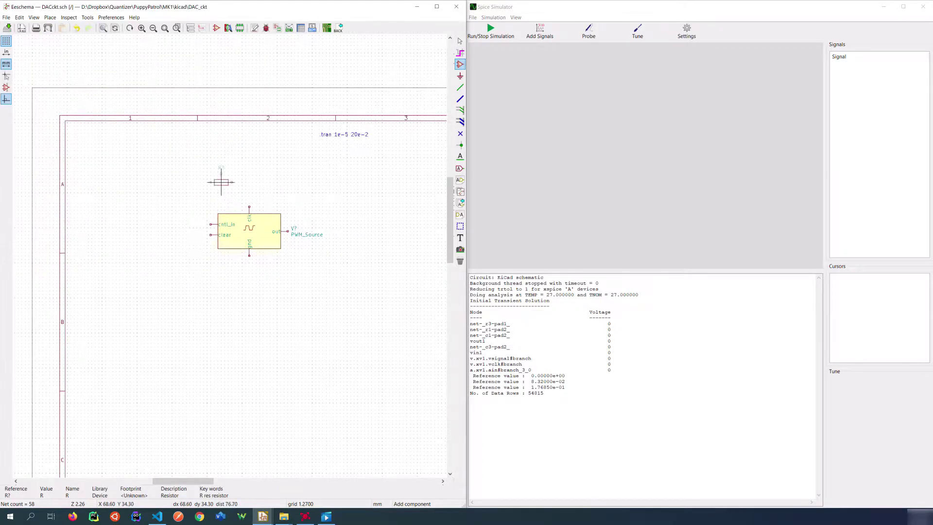
left_click(221, 189)
left_click(168, 224)
left_click(210, 267)
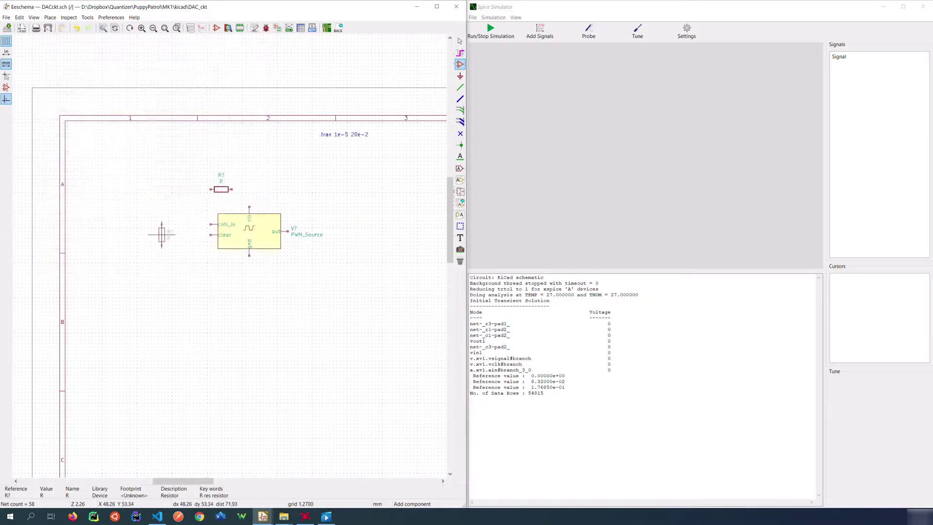
left_click(168, 241)
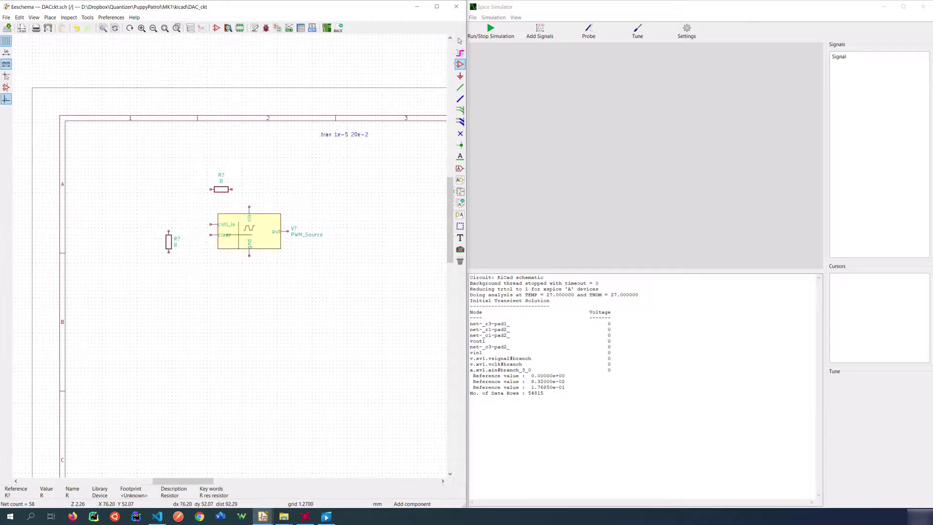
Place a horizontal resistor in line with the source's out pin and wire the upper resistor to the clk pin
left_click(326, 239)
left_click(210, 268)
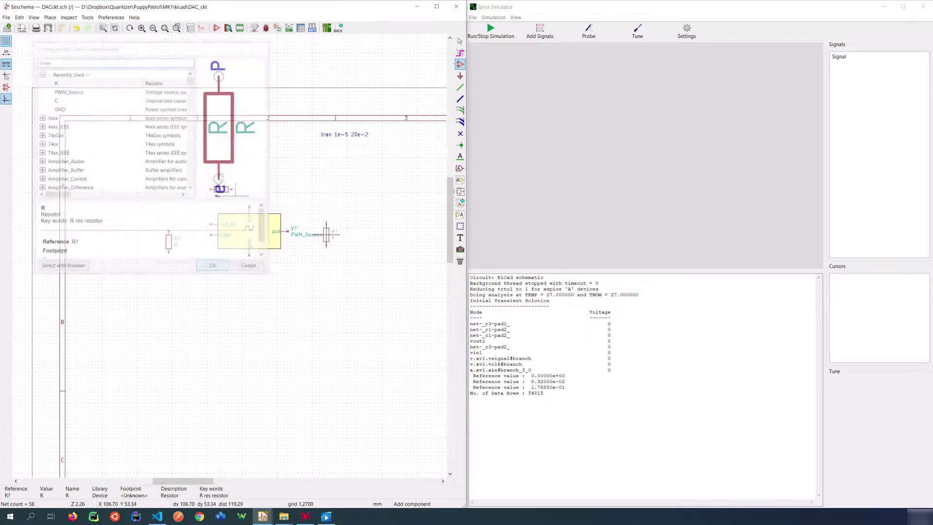
key("r")
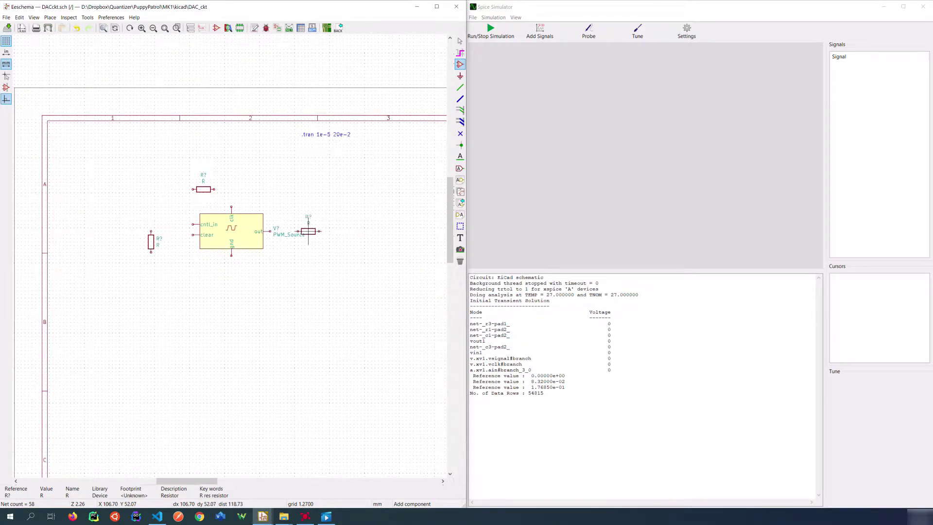
left_click(308, 231)
key("w")
left_click(212, 189)
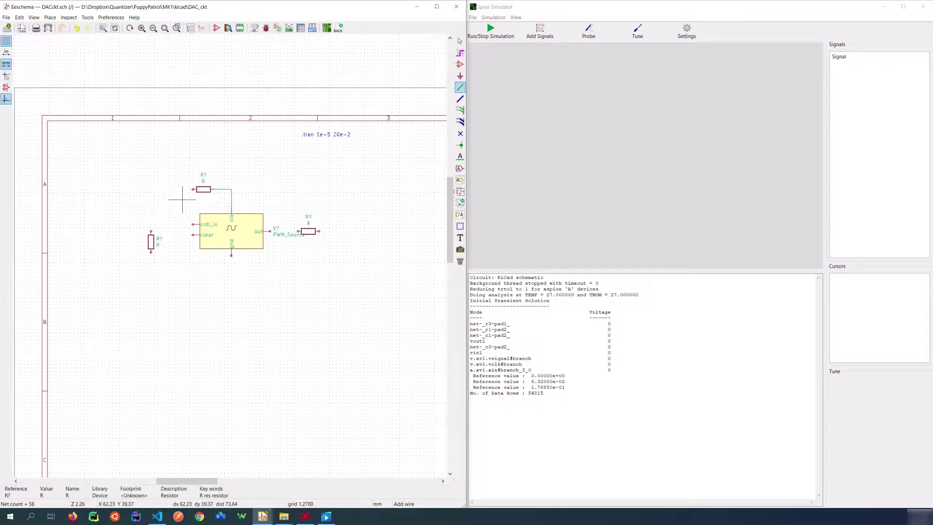
Place three GND symbols: below and left of the upper resistor, under the left vertical resistor, and below and right of the output resistor
key("a")
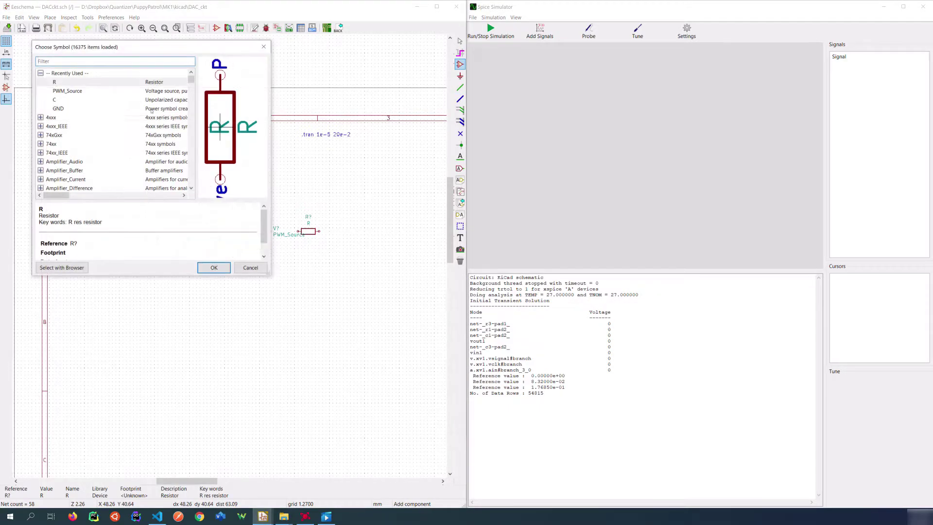
type("gnd")
key("Return")
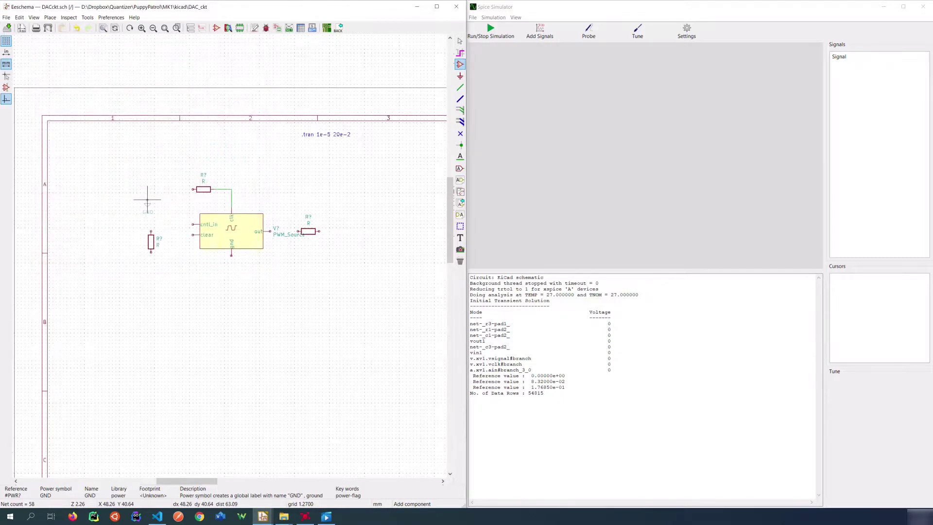
left_click(165, 206)
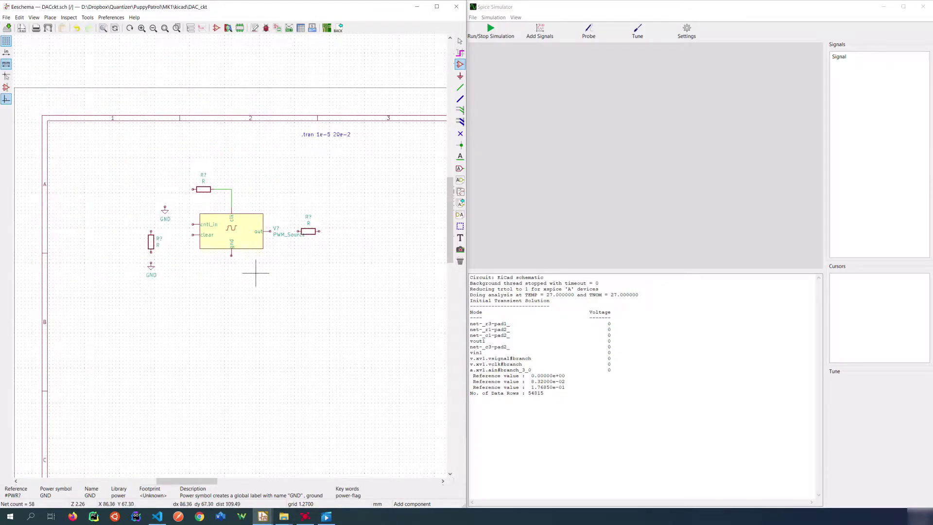
left_click(151, 266)
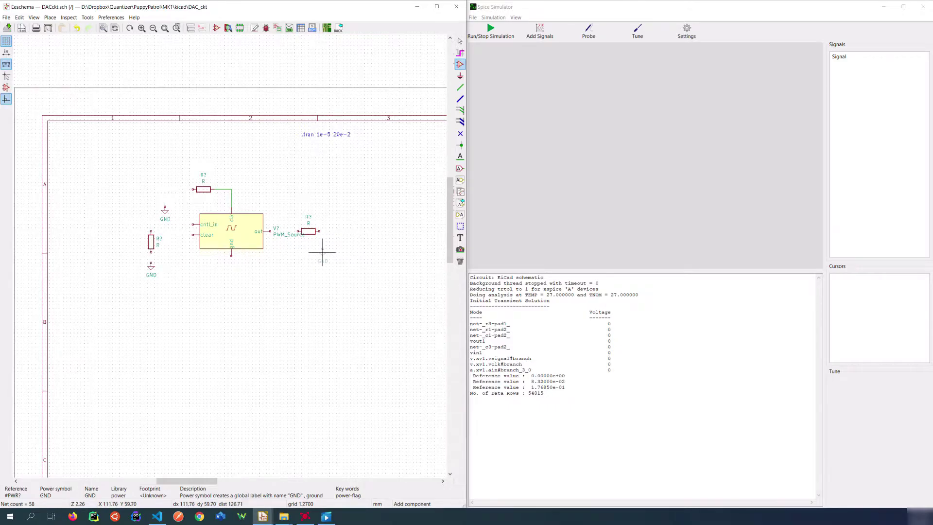
left_click(329, 270)
Place a vertical unpolarized capacitor (C) directly above the GND symbol beside the output resistor
left_click(329, 242)
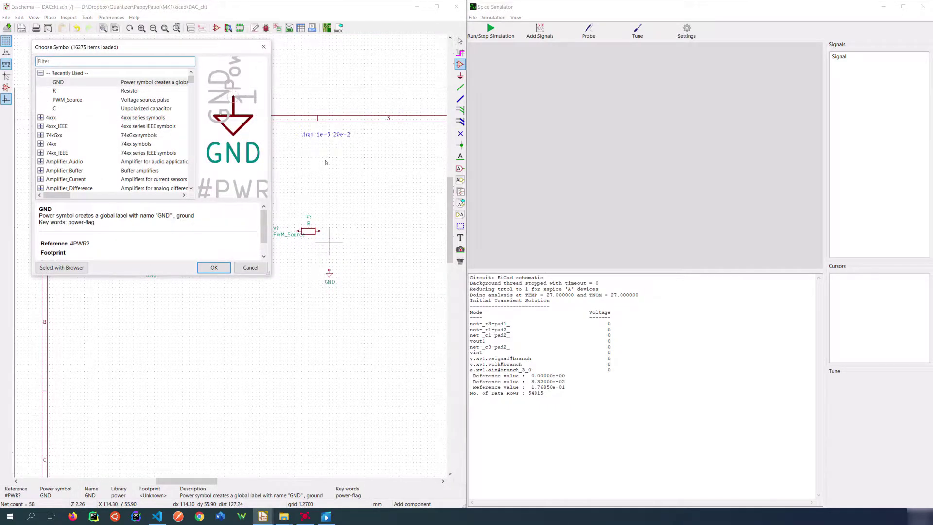
double_click(57, 108)
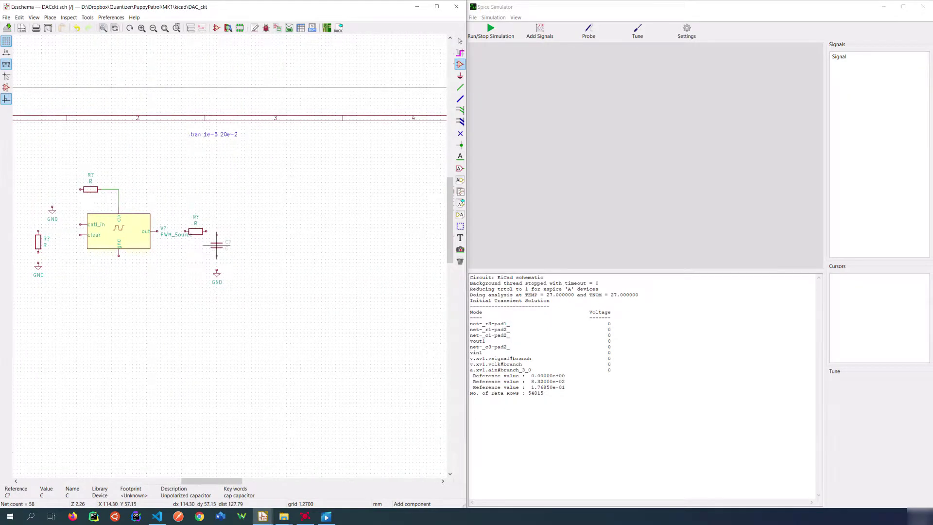
left_click(216, 246)
left_click_drag(224, 480, 206, 479)
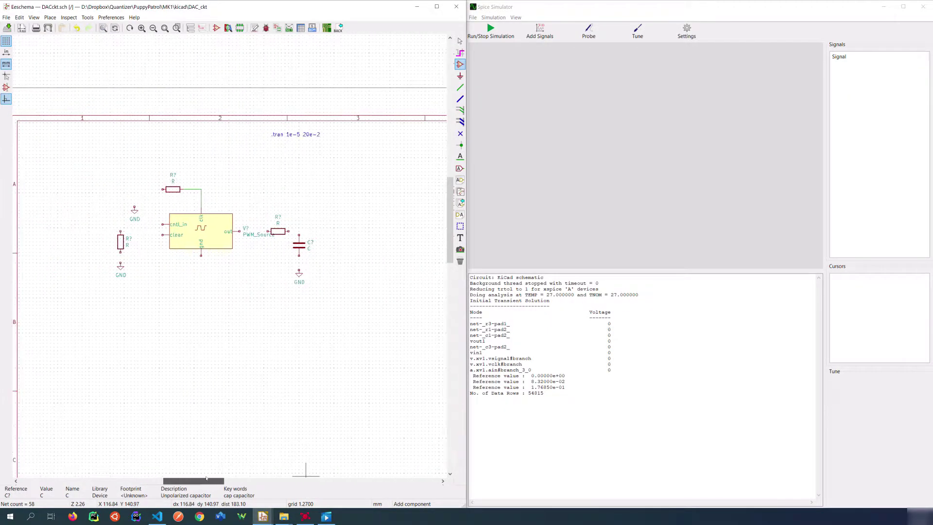
Wire the upper resistor to its GND symbol, and connect cntl_in through the left vertical resistor to ground
key("w")
left_click(134, 206)
left_click(163, 224)
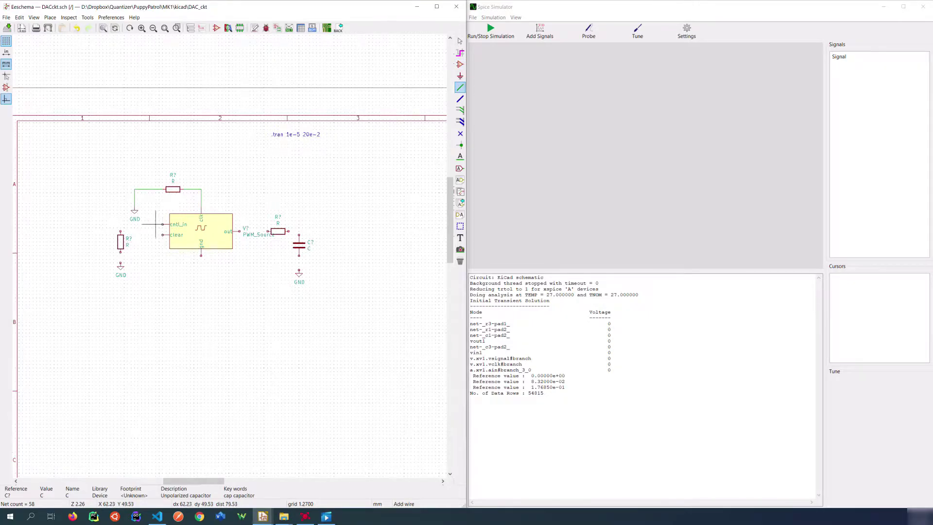
left_click(121, 235)
left_click(121, 265)
Wire the PWM source's out pin through the output resistor to the capacitor, and the capacitor to its GND symbol
left_click(289, 231)
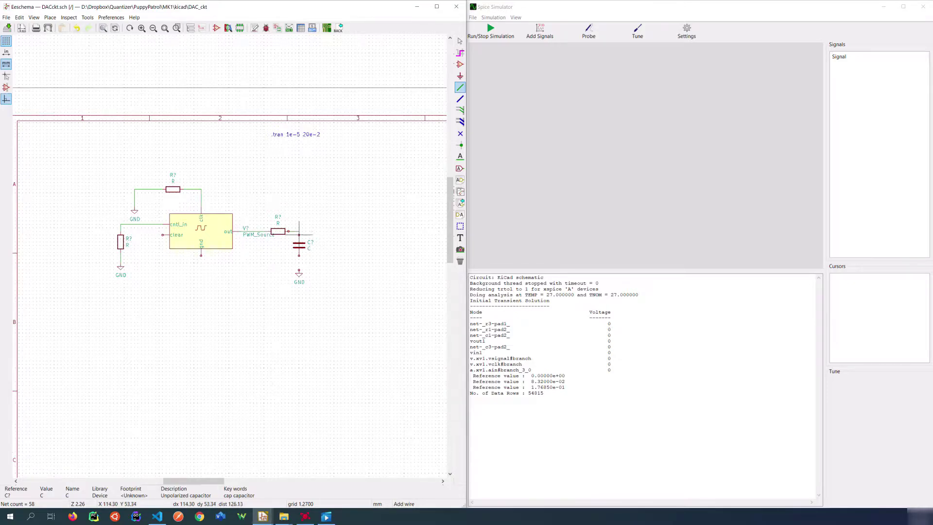
left_click(299, 234)
left_click(298, 270)
key("Escape")
Set the values of the upper clk resistor and the left cntl_in resistor to 100k
double_click(175, 190)
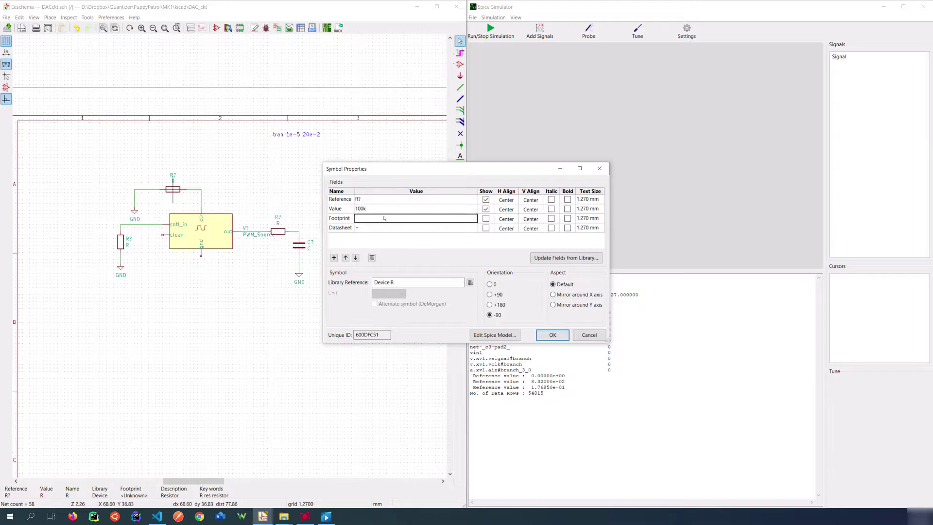
left_click(551, 336)
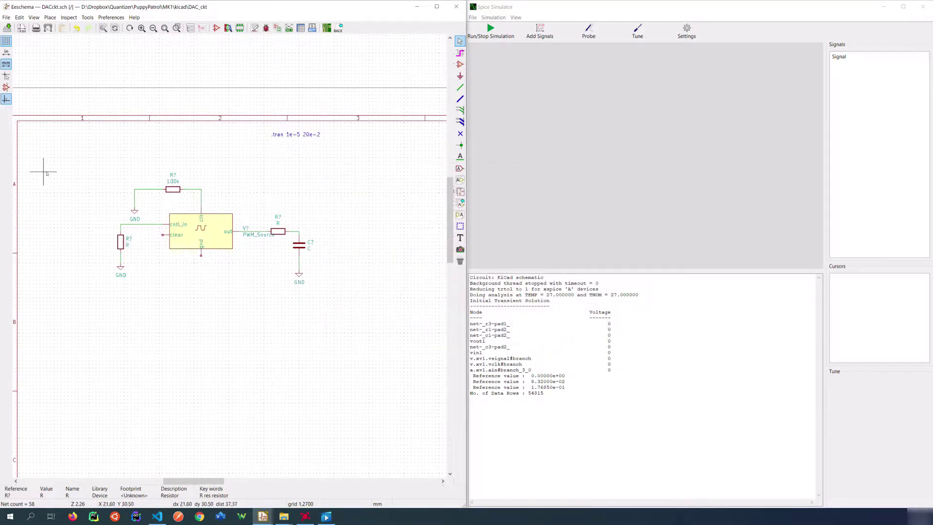
double_click(121, 241)
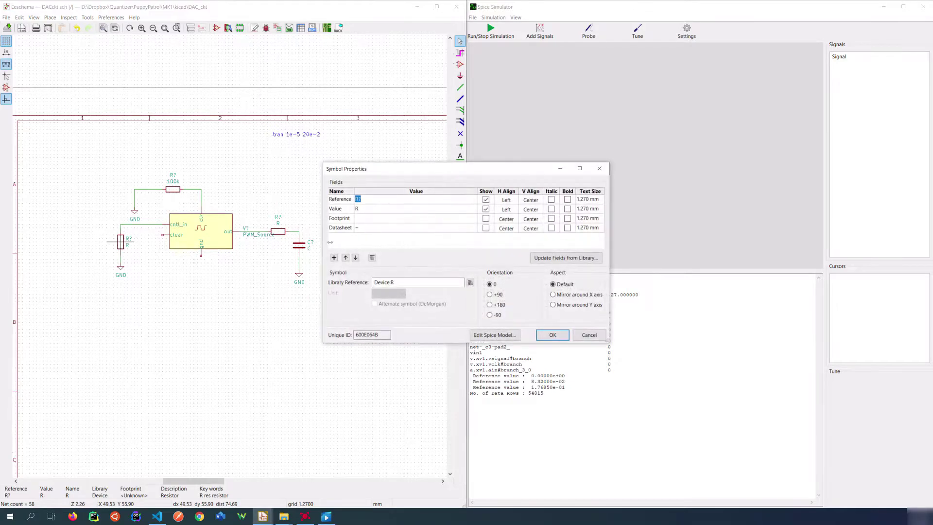
left_click(368, 210)
type("100k")
left_click(553, 335)
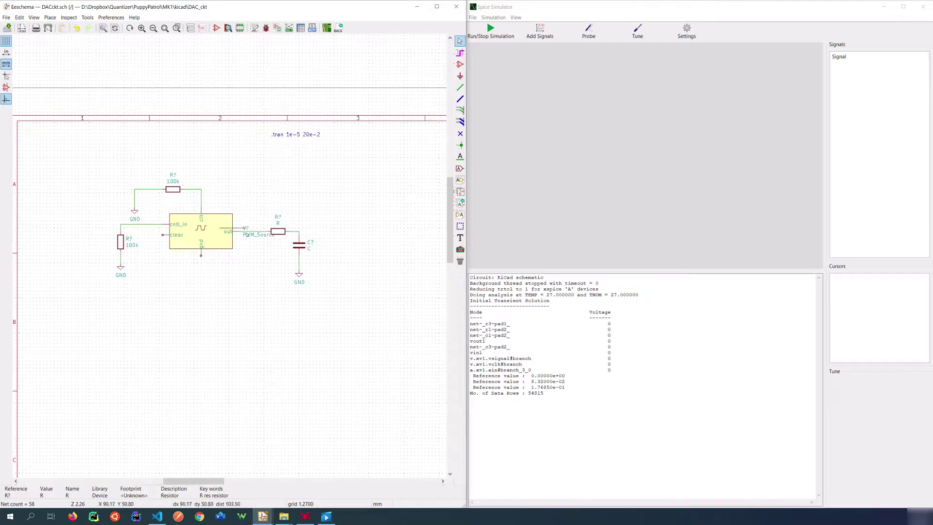
Set the value of the resistor on the PWM source's output to 3.3k
key("e")
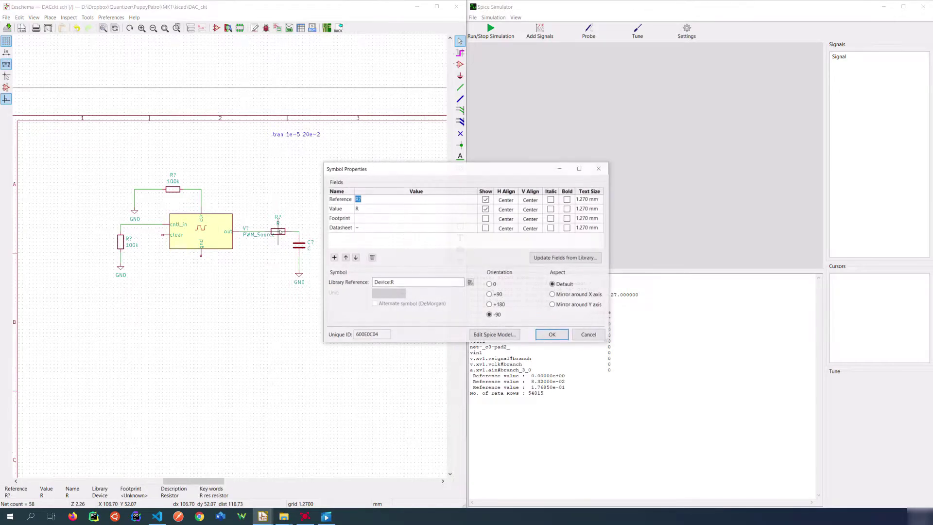
left_click(373, 209)
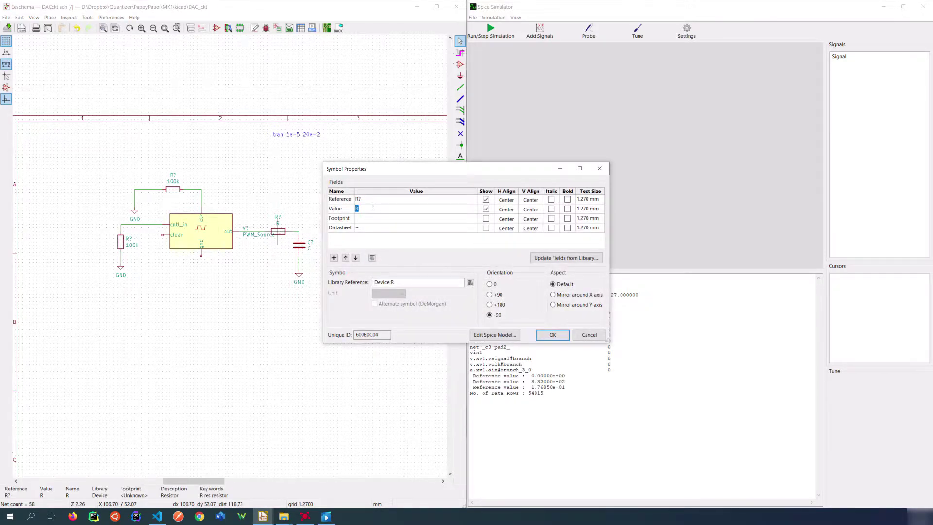
type("3.k")
left_click(552, 335)
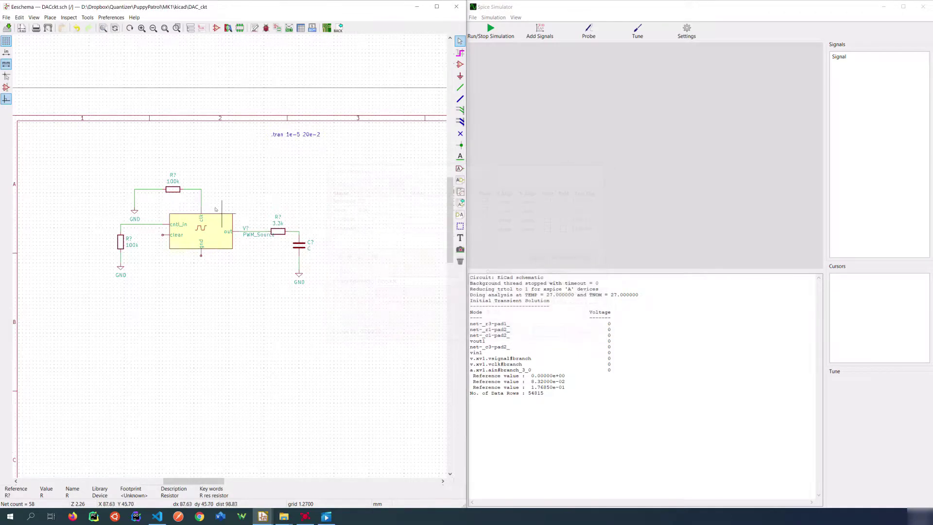
Set the filter capacitor's value to 100nF
double_click(299, 245)
left_click(359, 208)
type("100nF")
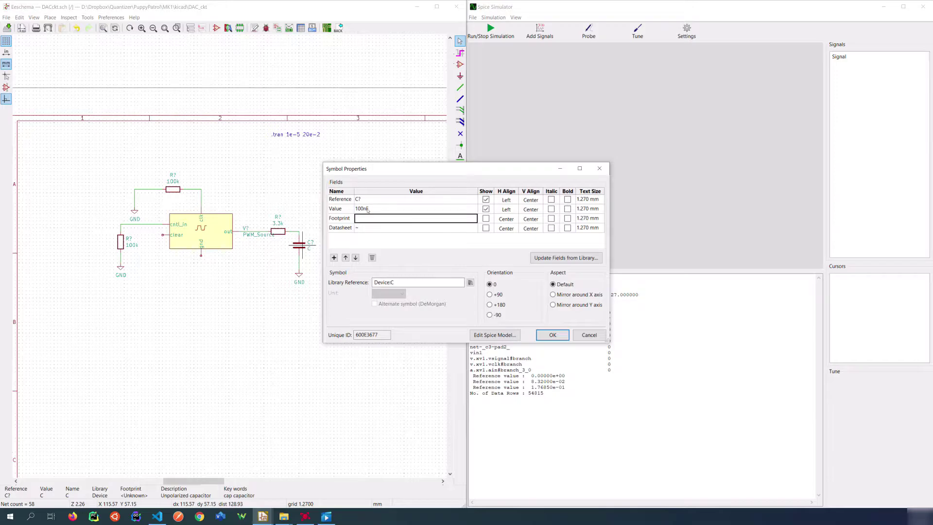
key("Return")
key("Return")
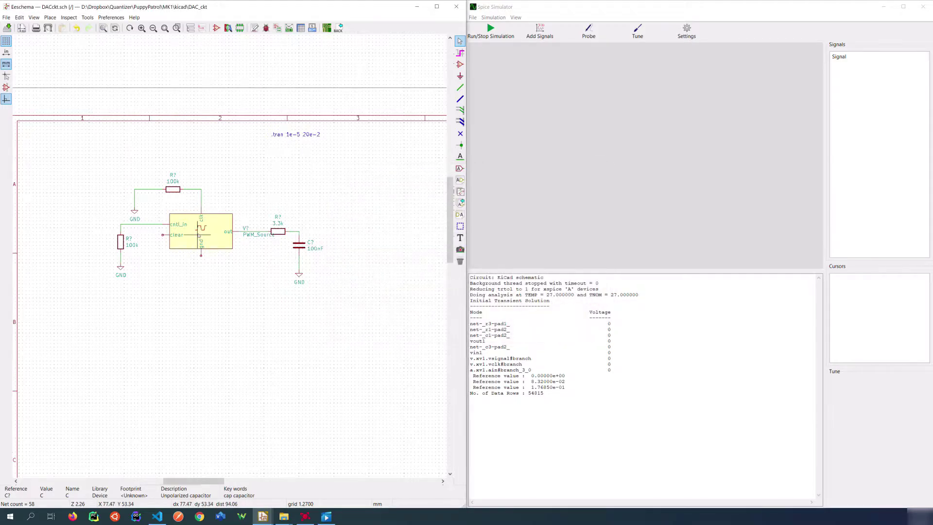
Duplicate GND symbols and place one below the source's gnd pin and one below its clear pin
left_click(242, 291)
key("ctrl+d")
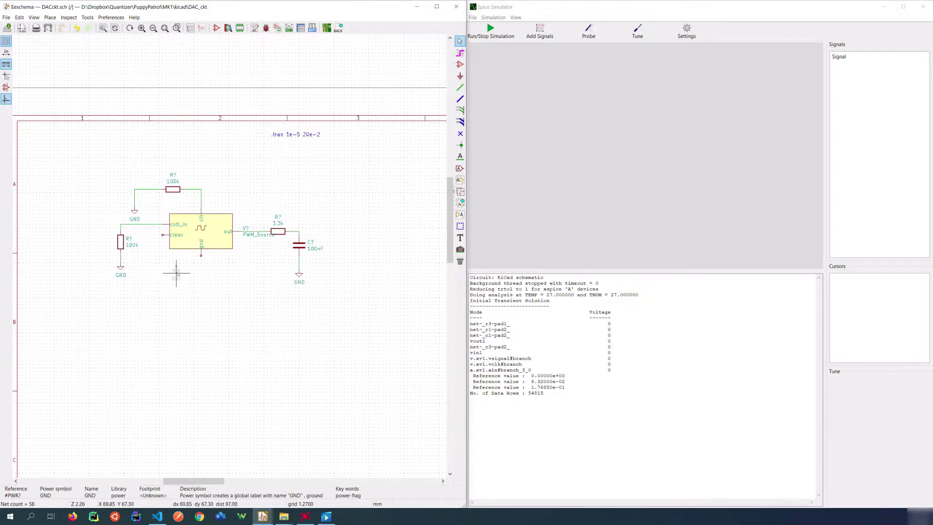
left_click(201, 267)
key("ctrl+d")
left_click(159, 250)
Wire the PWM source's clear and gnd pins to their GND symbols
key("w")
left_click(159, 249)
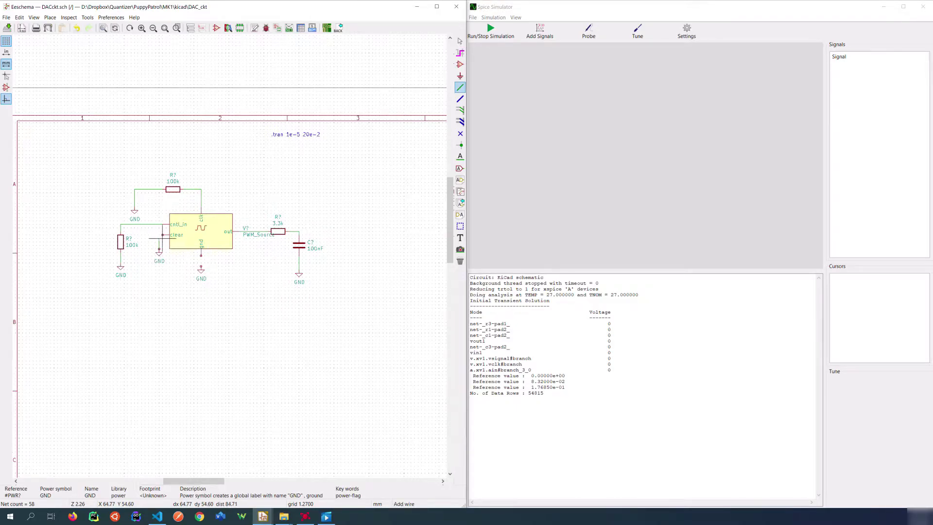
left_click(169, 235)
left_click(201, 266)
left_click(200, 256)
Edit the PWM source's Spice model and load the pwm_source_500 library file for it
key("e")
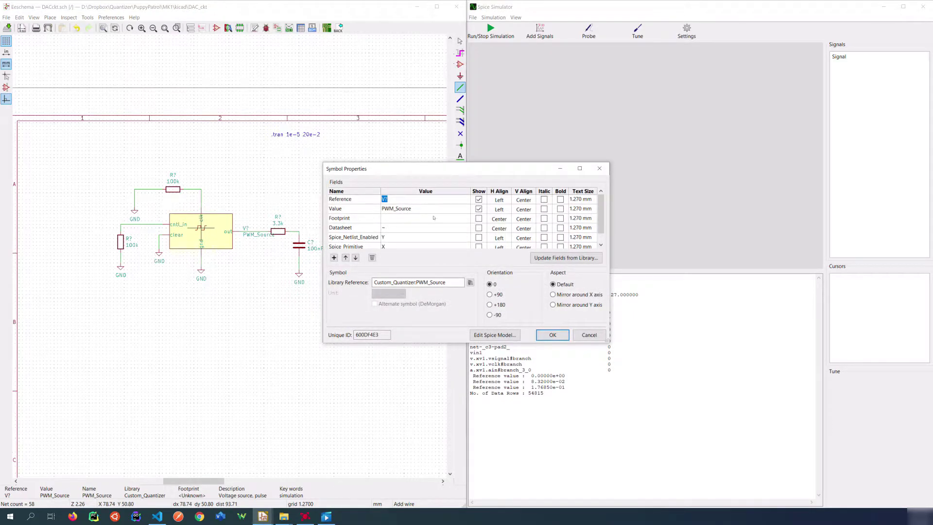
scroll(414, 233, "down", 1)
left_click(495, 335)
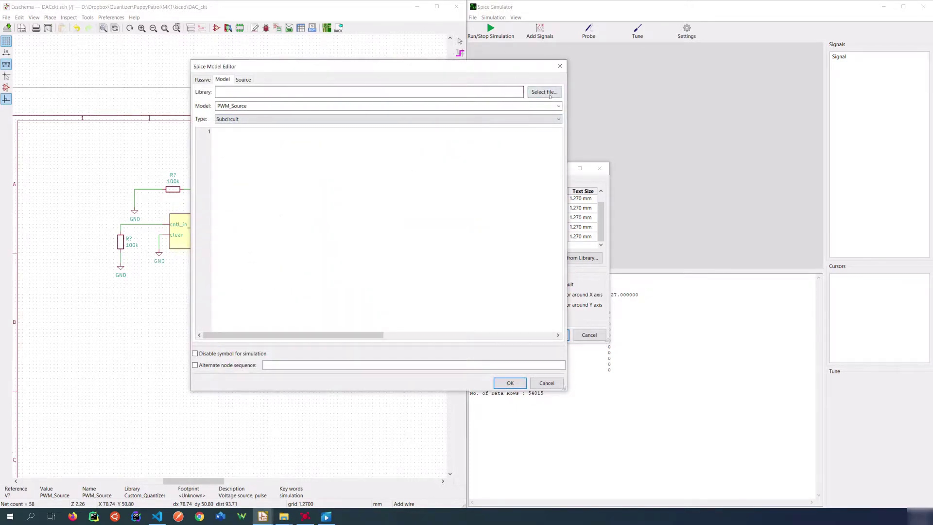
left_click(544, 92)
left_click(339, 163)
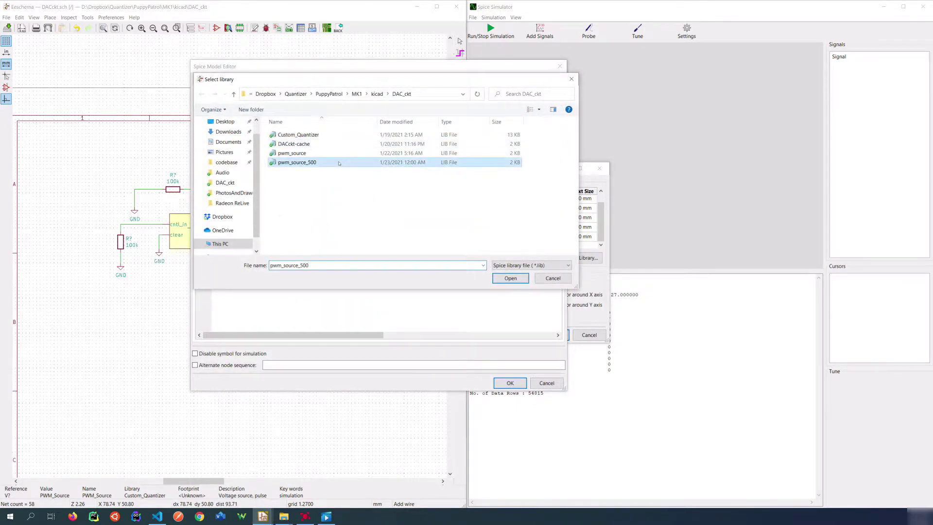
left_click(509, 278)
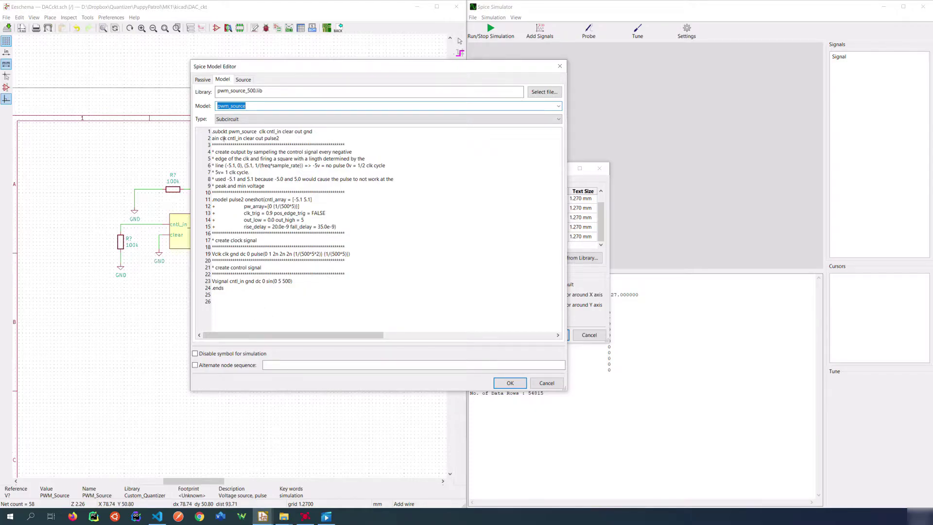
Examine the .subckt line's model name and pin order, and the ain instance line that uses pulse2
left_click(219, 132)
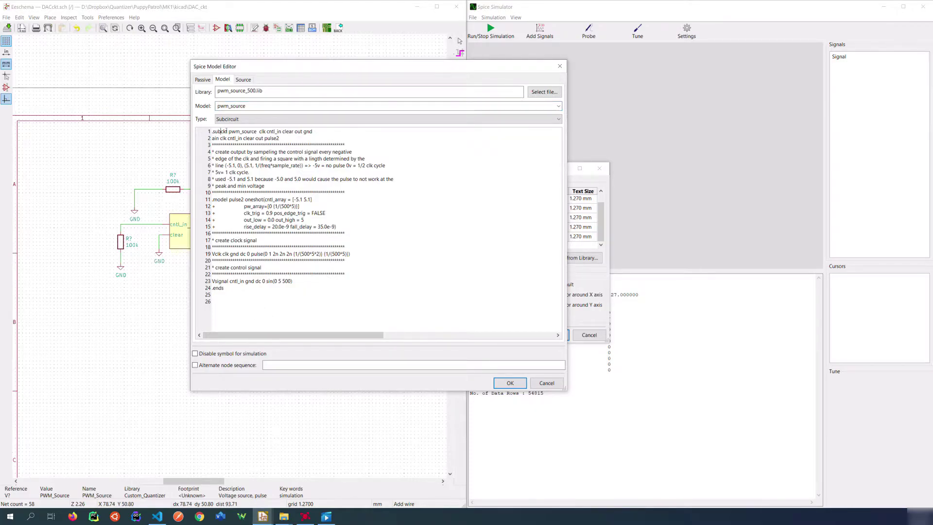
double_click(235, 132)
left_click_drag(259, 132, 263, 132)
left_click(273, 132)
left_click(304, 132)
left_click_drag(213, 138, 218, 138)
left_click(221, 139)
left_click_drag(264, 138, 282, 141)
Examine the pulse2 oneshot model's parameters and the Vclk and Vsignal source definitions in the subcircuit listing
left_click_drag(214, 200, 295, 220)
left_click(241, 227)
left_click(280, 192)
left_click_drag(249, 199, 264, 200)
double_click(263, 200)
left_click_drag(220, 283, 225, 290)
left_click_drag(230, 254, 304, 254)
left_click(300, 254)
left_click_drag(246, 254, 302, 254)
left_click_drag(246, 282, 273, 281)
left_click(271, 282)
left_click_drag(258, 282, 303, 282)
left_click(338, 285)
Accept the PWM source's Spice model and annotate the entire schematic, resetting existing annotations
left_click(510, 383)
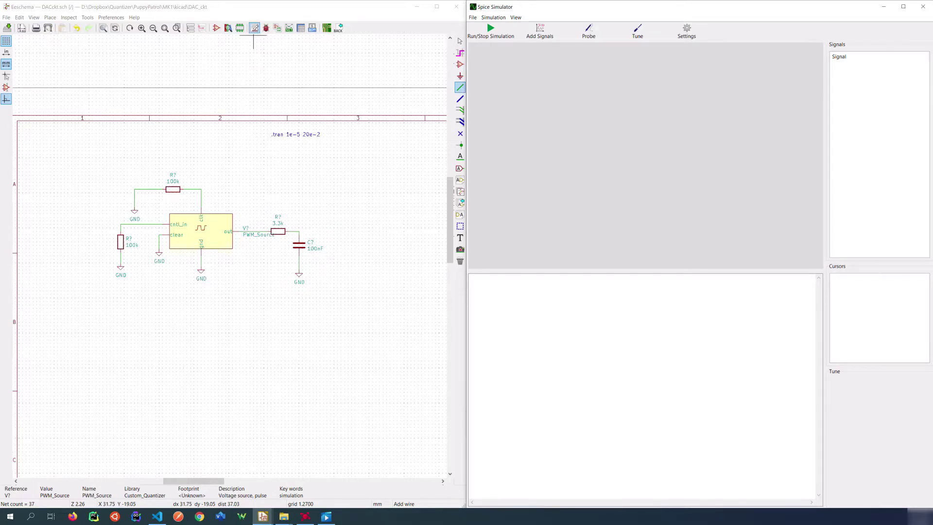
left_click(254, 28)
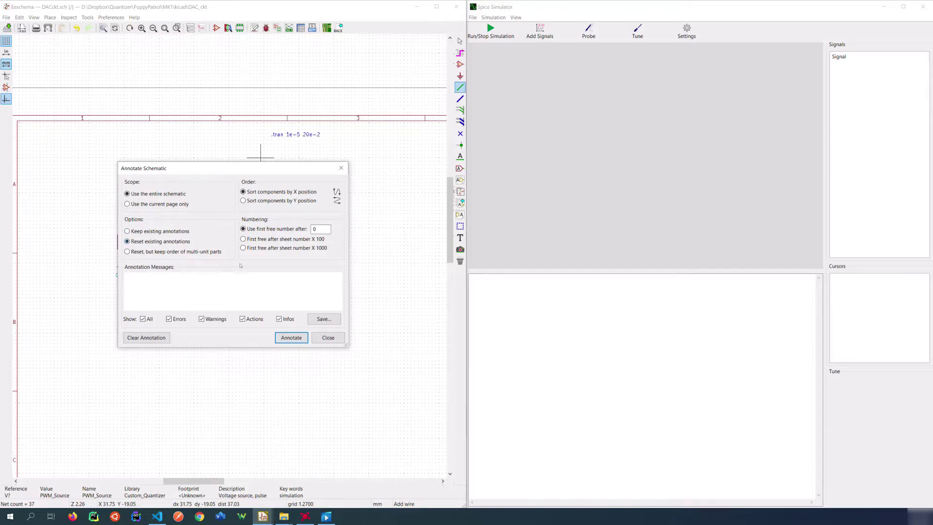
left_click(277, 339)
left_click(264, 271)
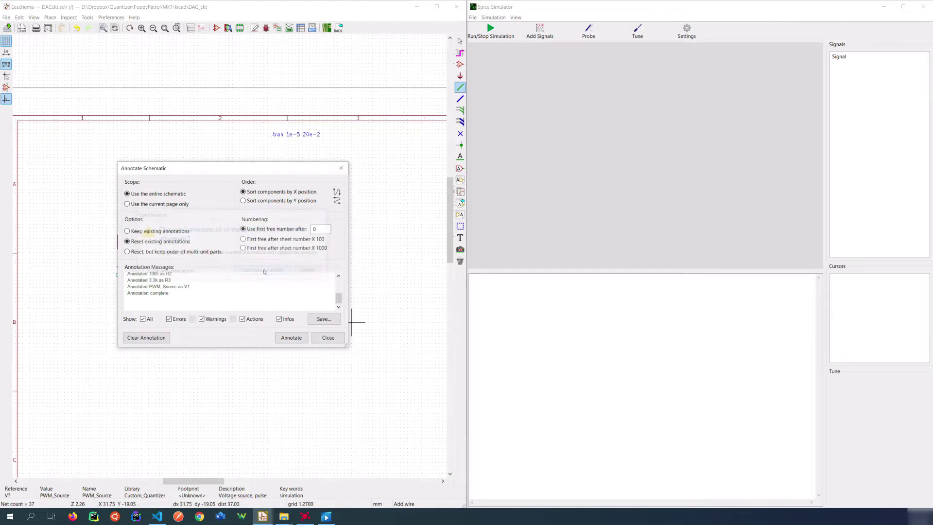
left_click(328, 338)
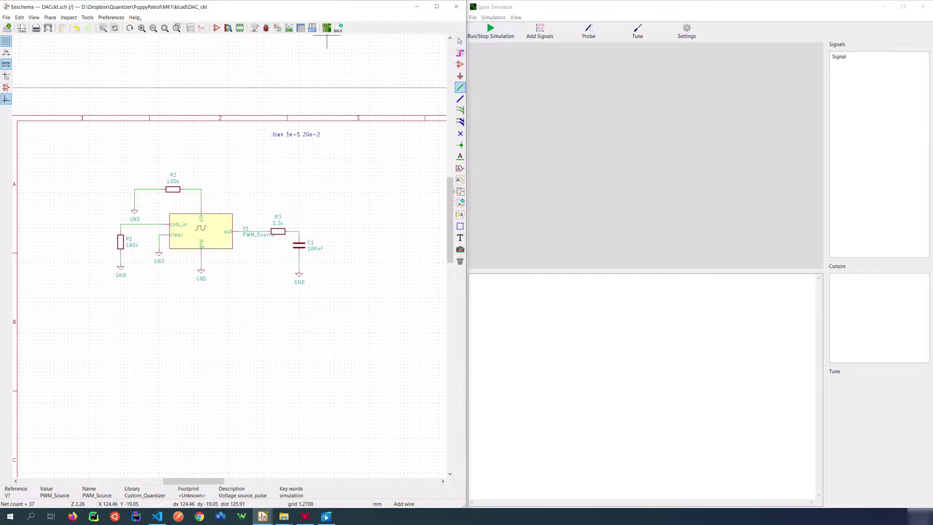
Open the Spice simulator for the rebuilt circuit and run the simulation
left_click(88, 17)
left_click(100, 159)
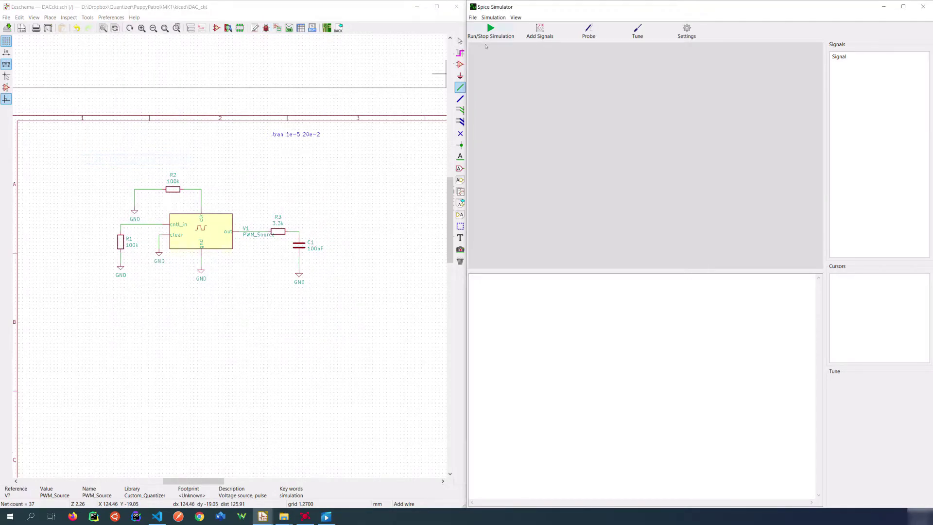
left_click(490, 31)
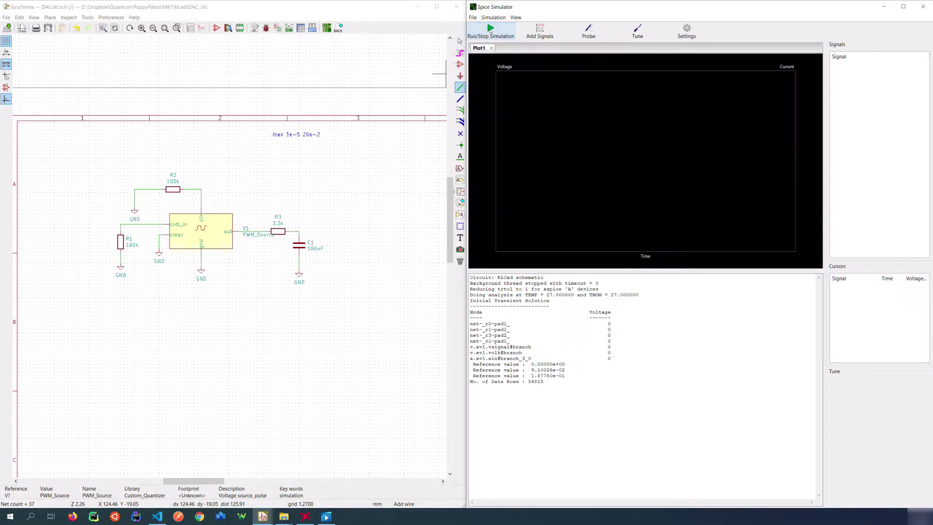
Probe the nets at the PWM source's cntl_in, clk and out pins to plot them, and inspect a short time span of the waveforms
left_click(588, 30)
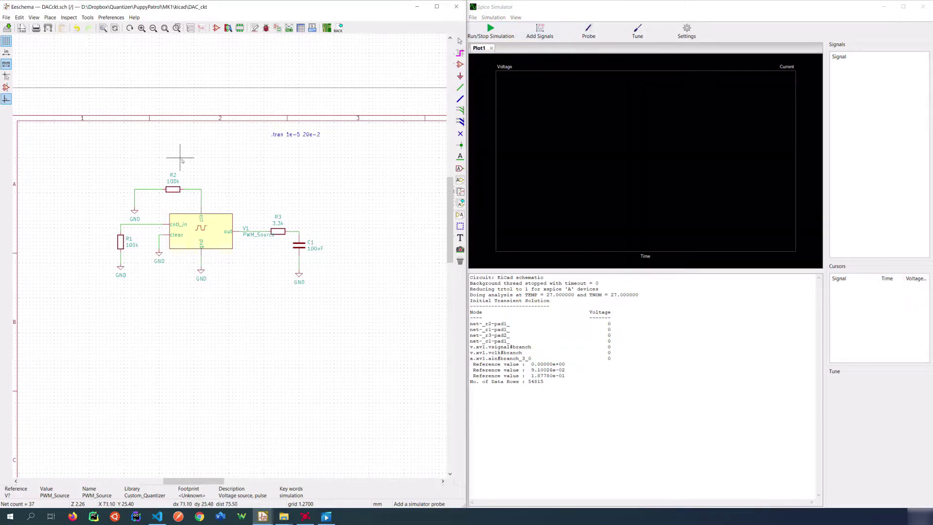
left_click(132, 224)
left_click(201, 197)
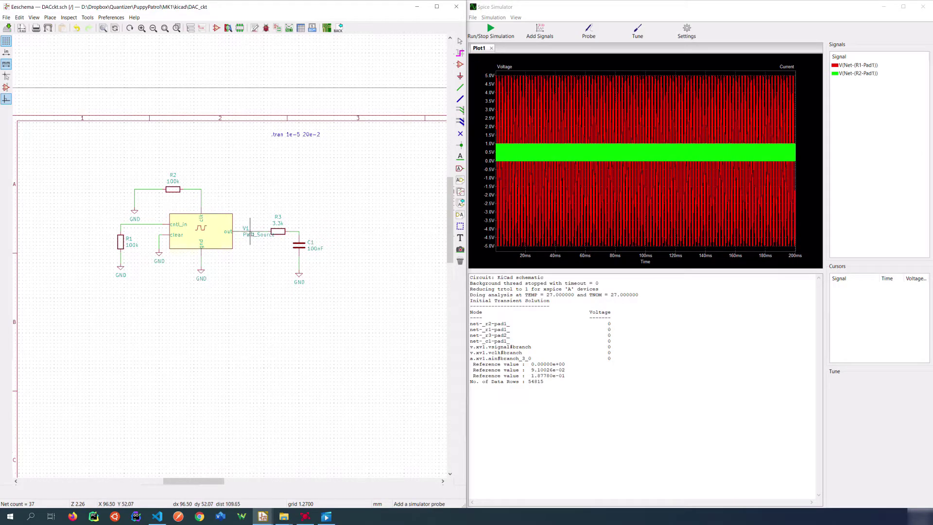
left_click(250, 231)
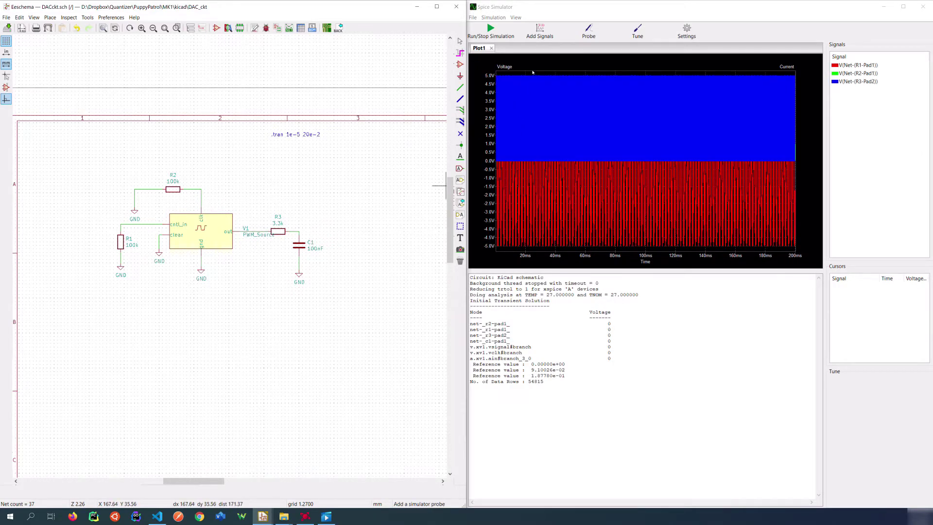
left_click(556, 240)
left_click_drag(531, 76, 548, 249)
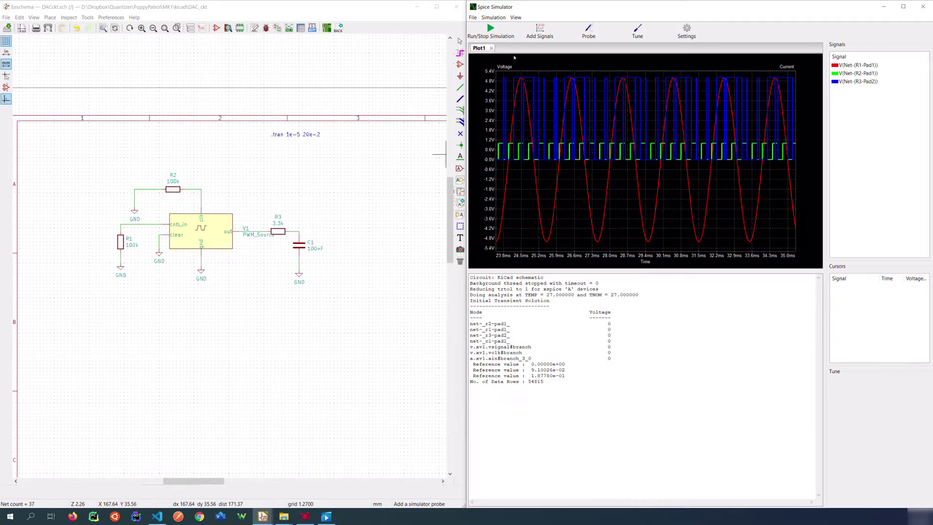
Probe the filter output net between R3 and C1 to add its voltage to the plot
left_click(611, 29)
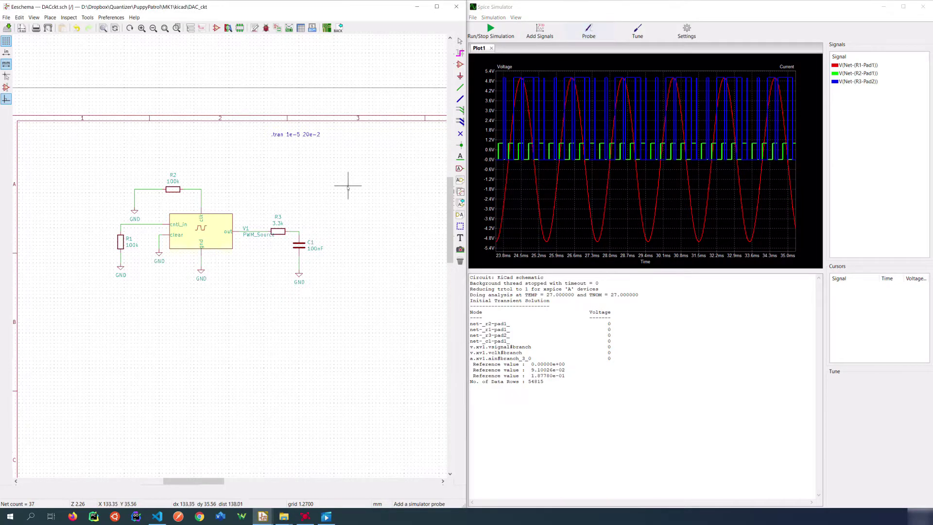
left_click(300, 232)
left_click(330, 249)
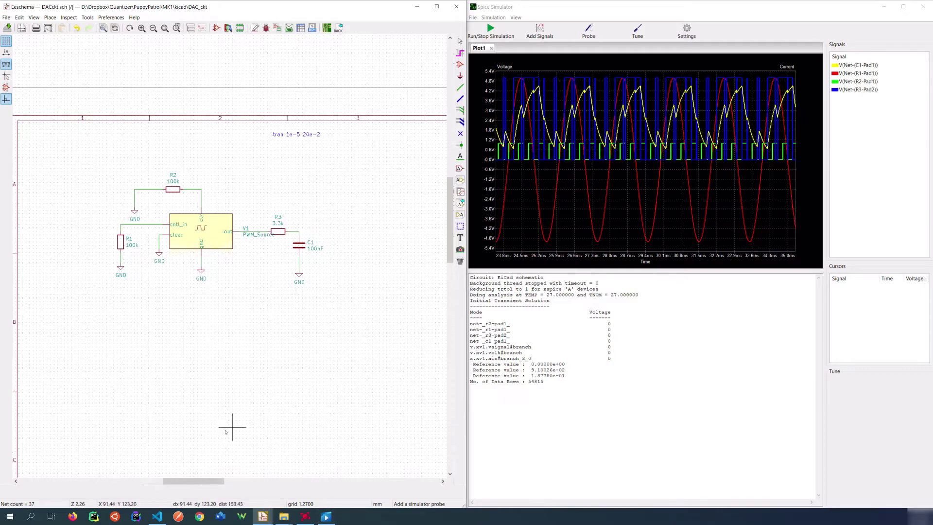
In pwm_source_500.lib in Visual Studio Code, change the sample-rate multiplier to 50 in pw_array and both Vclk timing expressions, and save the file
left_click(157, 516)
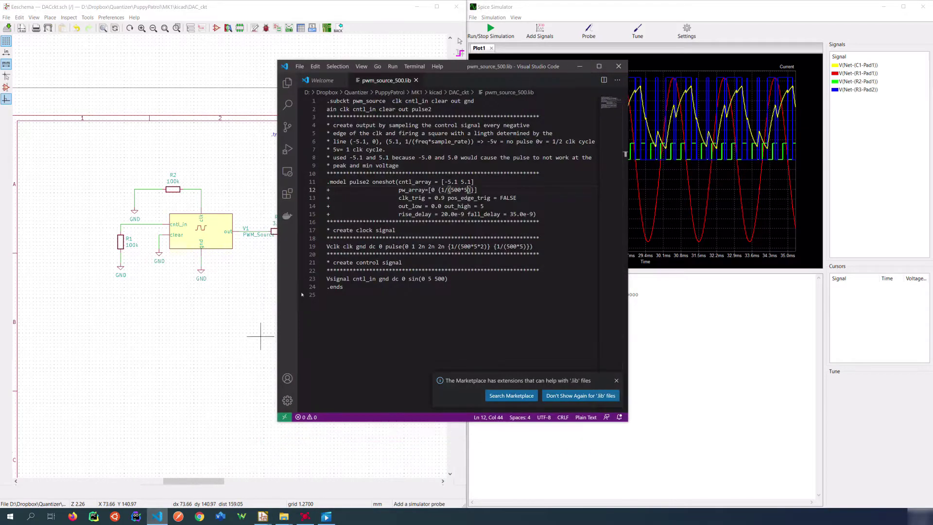
left_click(461, 190)
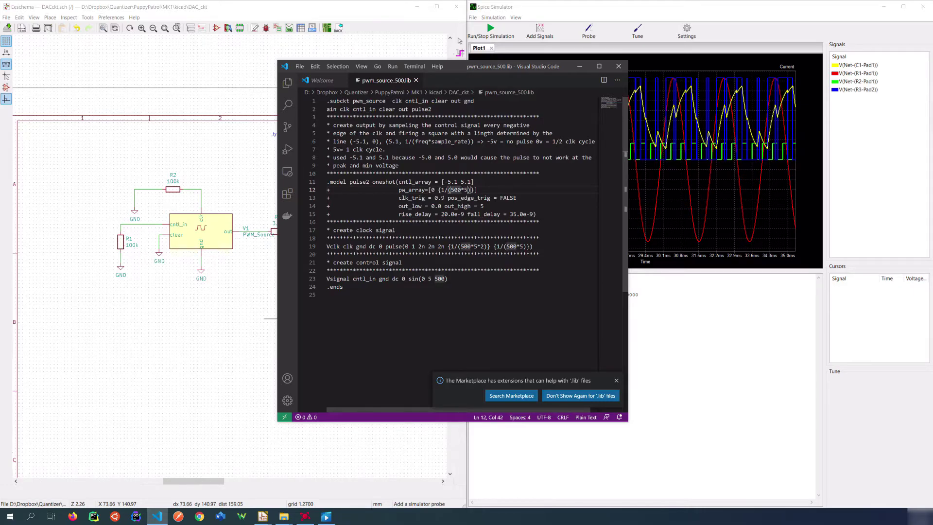
left_click_drag(373, 182, 393, 181)
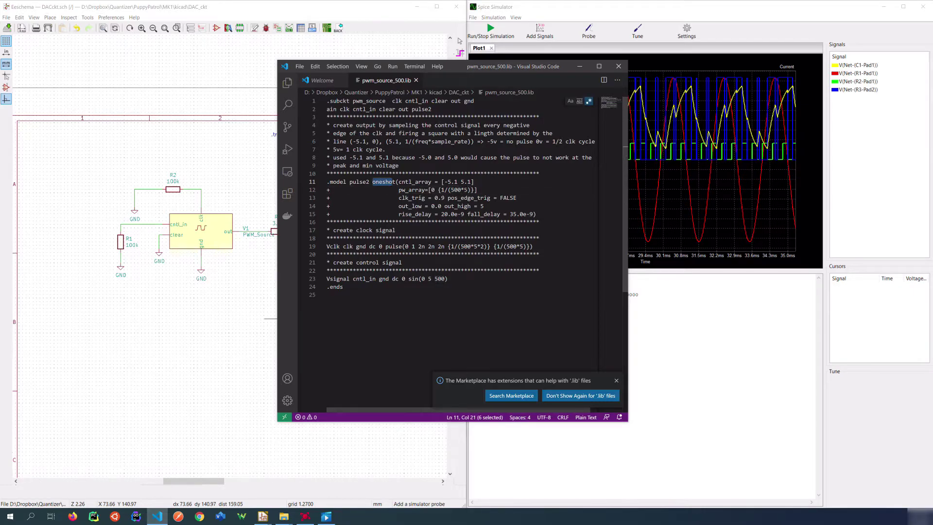
left_click(468, 190)
type("0")
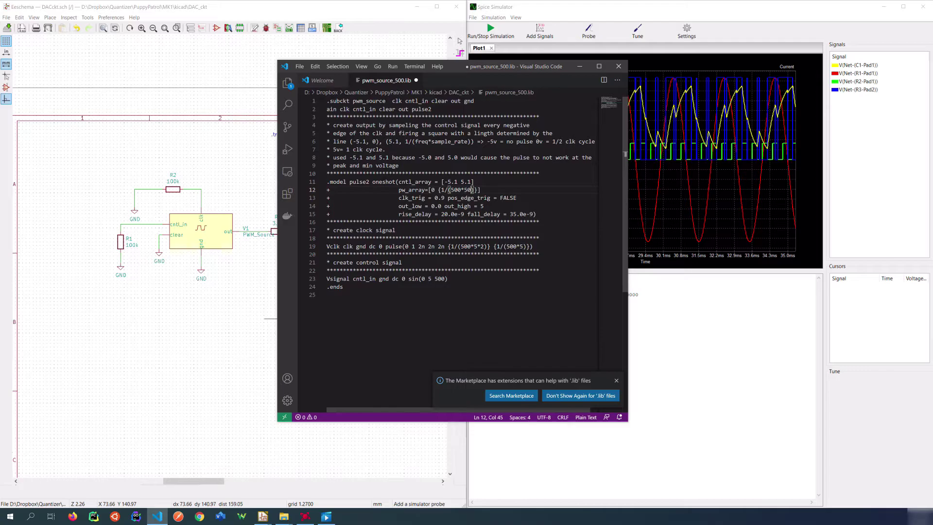
left_click(474, 246)
type("0")
left_click(526, 247)
type("0")
key("ctrl+s")
left_click(579, 67)
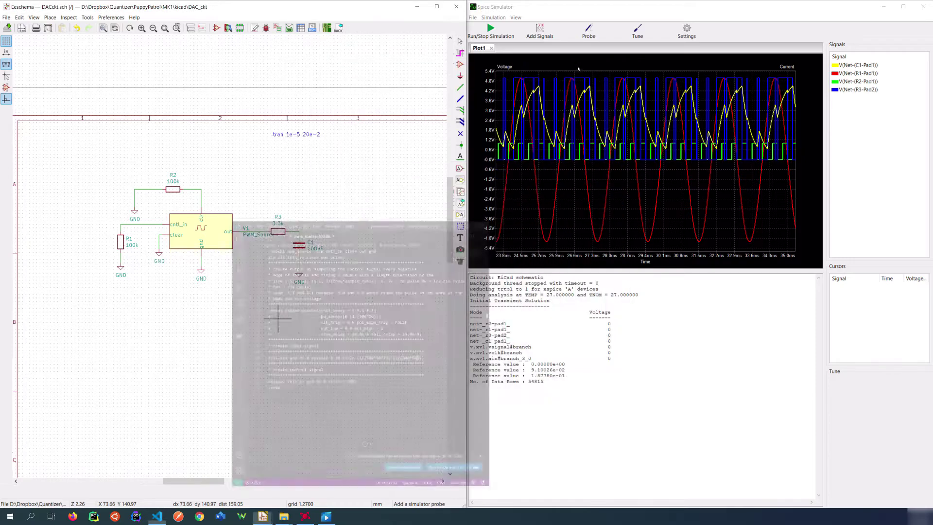
Rerun the simulation with the updated library and inspect the ripple on the filtered output waveform up close
left_click(490, 29)
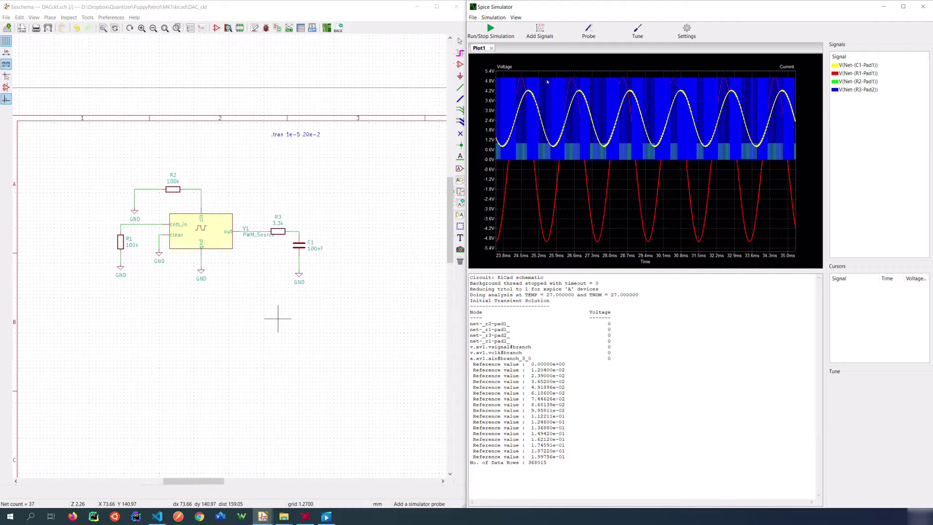
left_click_drag(554, 82, 611, 193)
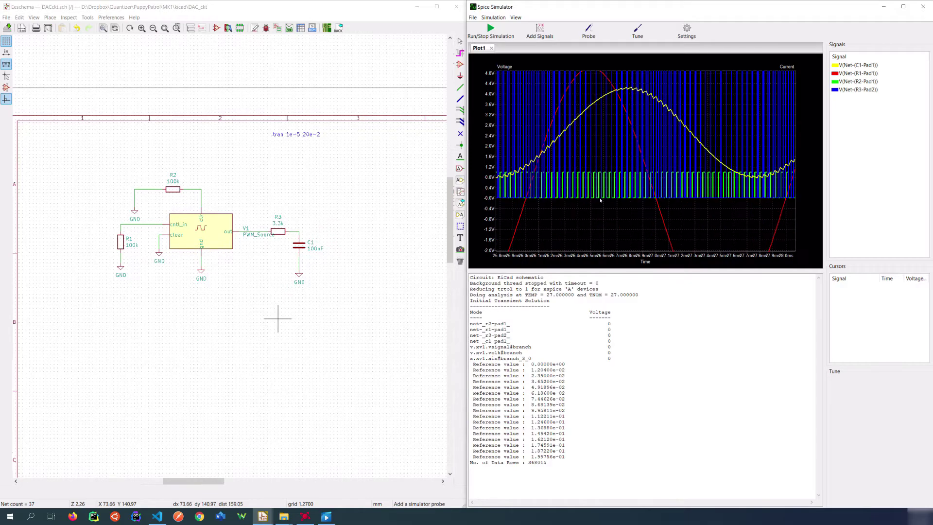
left_click_drag(613, 73, 681, 131)
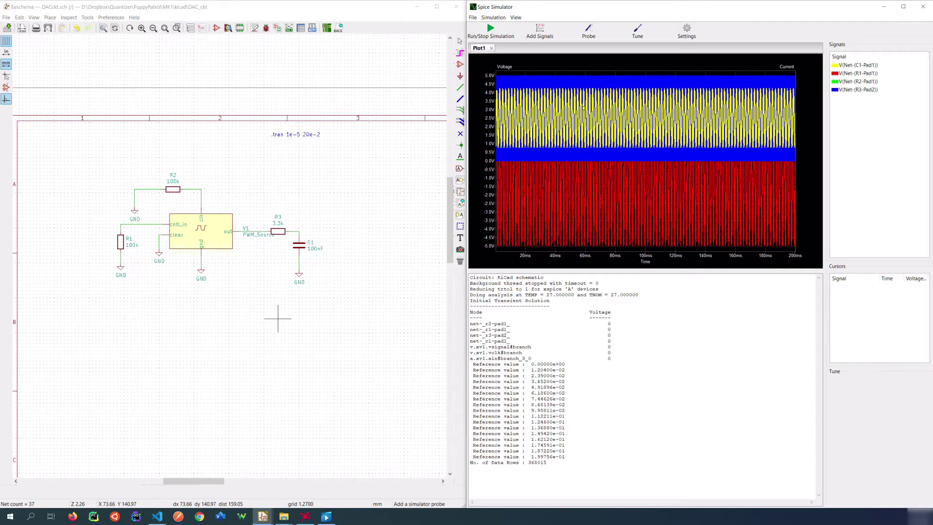
left_click_drag(562, 84, 595, 150)
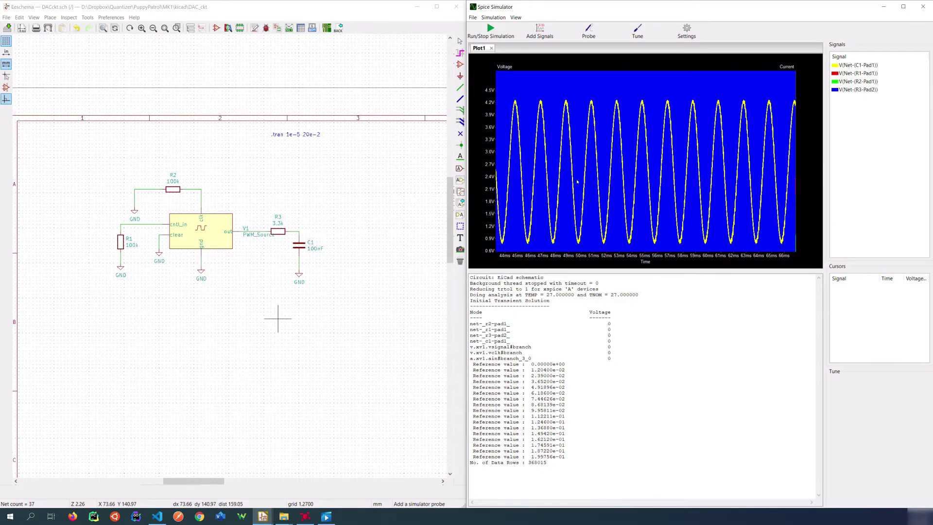
Remove the R3-Pad2, R2-Pad1 and R1-Pad1 signals from the plot and inspect a short span of the C1-Pad1 waveform
double_click(841, 90)
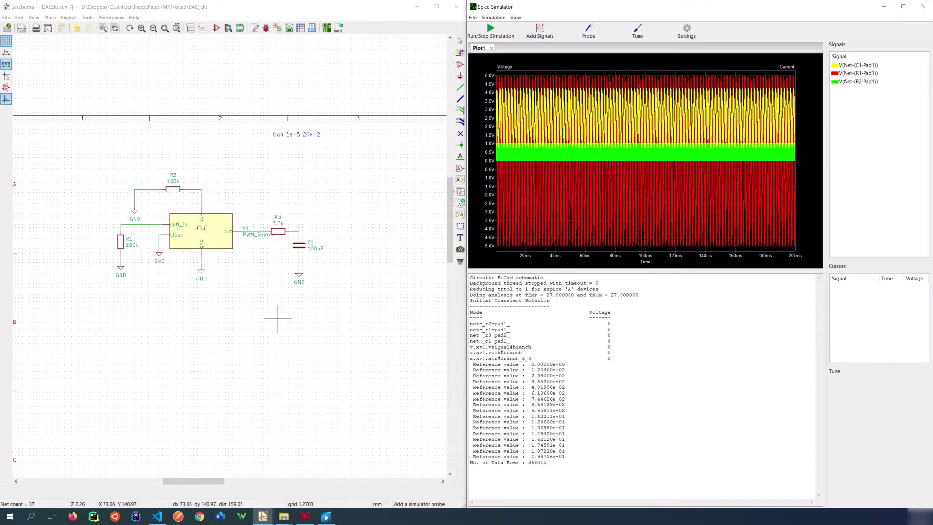
double_click(844, 81)
double_click(845, 74)
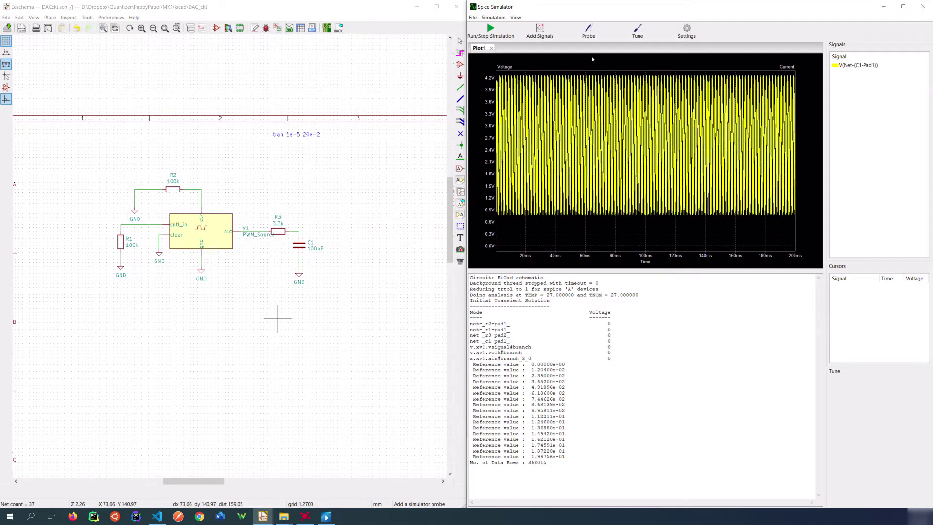
left_click_drag(581, 73, 608, 227)
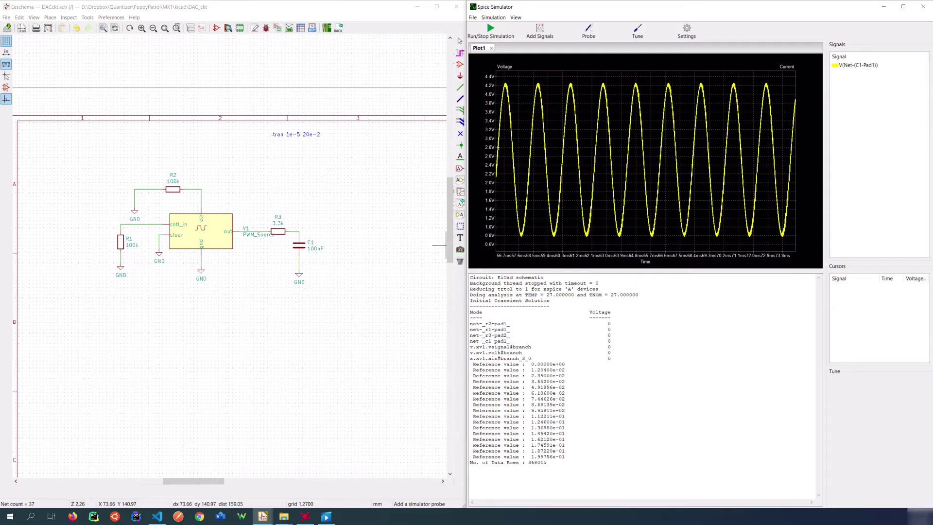
Place a horizontal capacitor in line with R3, beyond C1, and set its value to .47u
left_click(334, 252)
key("Escape")
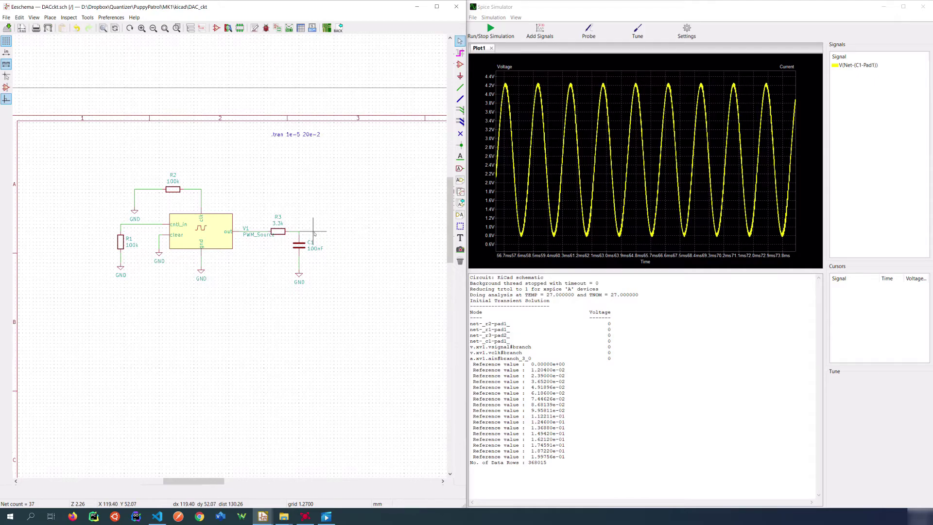
key("a")
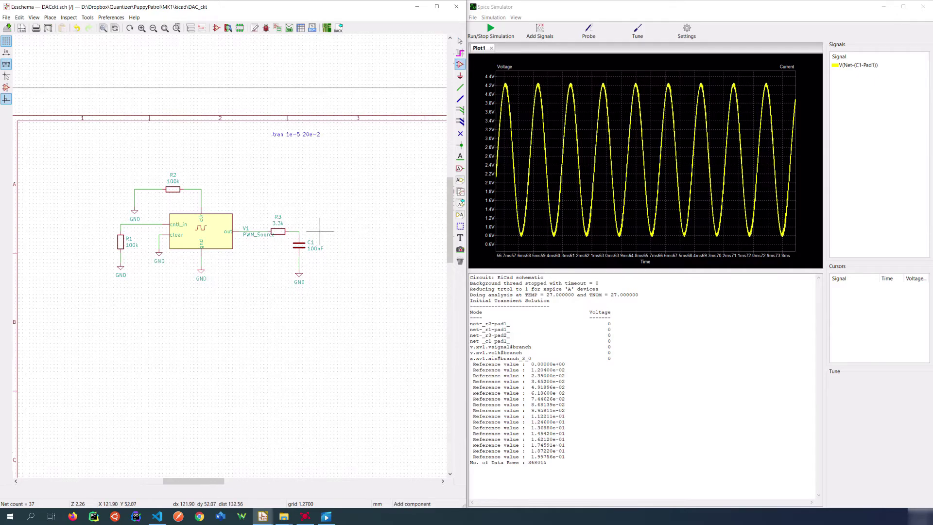
left_click(320, 232)
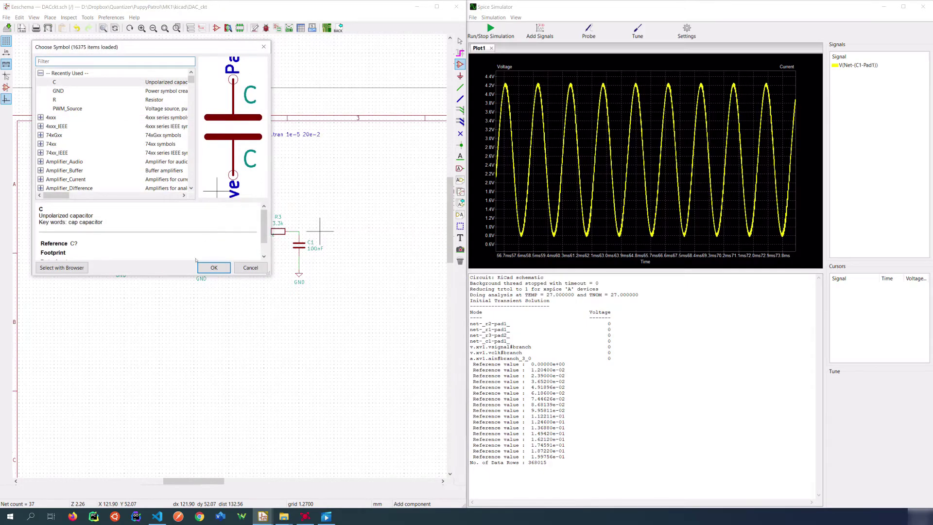
left_click(209, 267)
key("r")
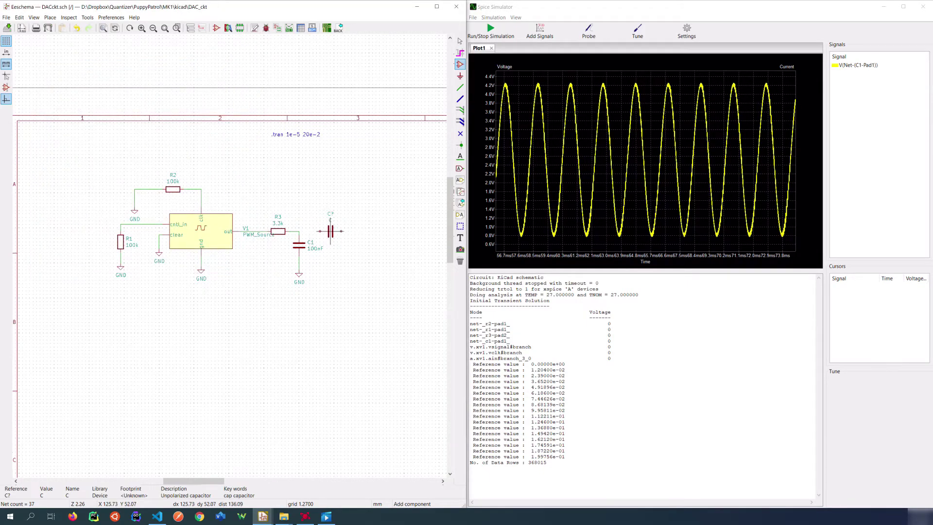
key("e")
left_click(368, 209)
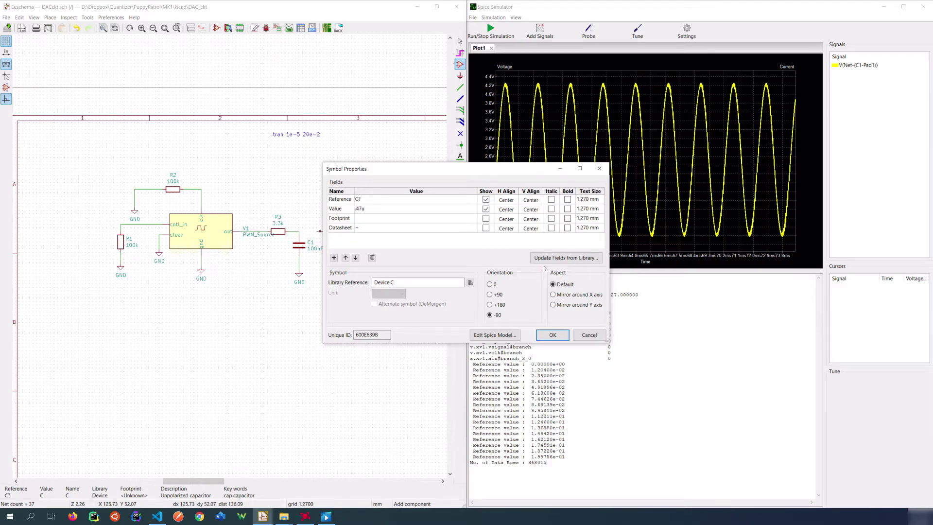
left_click(552, 335)
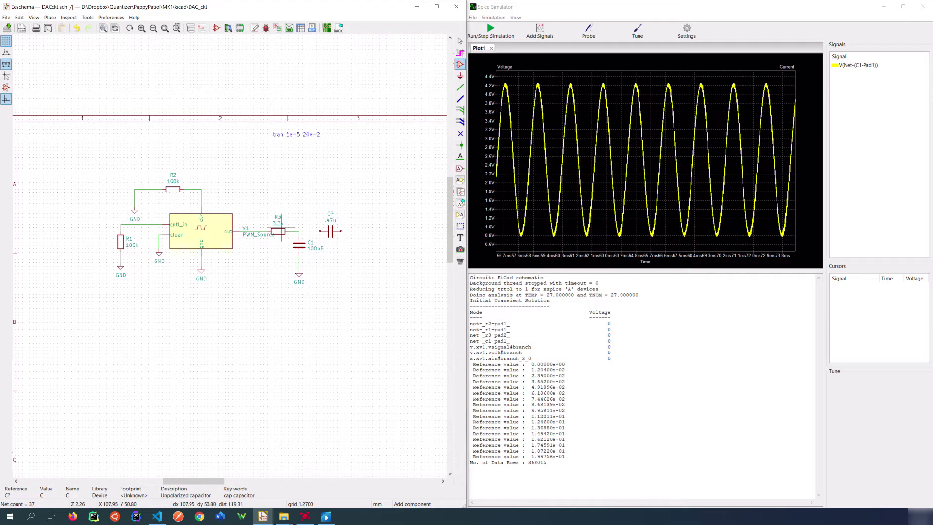
Place two vertical copies of resistor R3, one above the other, below the output side of the new series capacitor
key("c")
key("r")
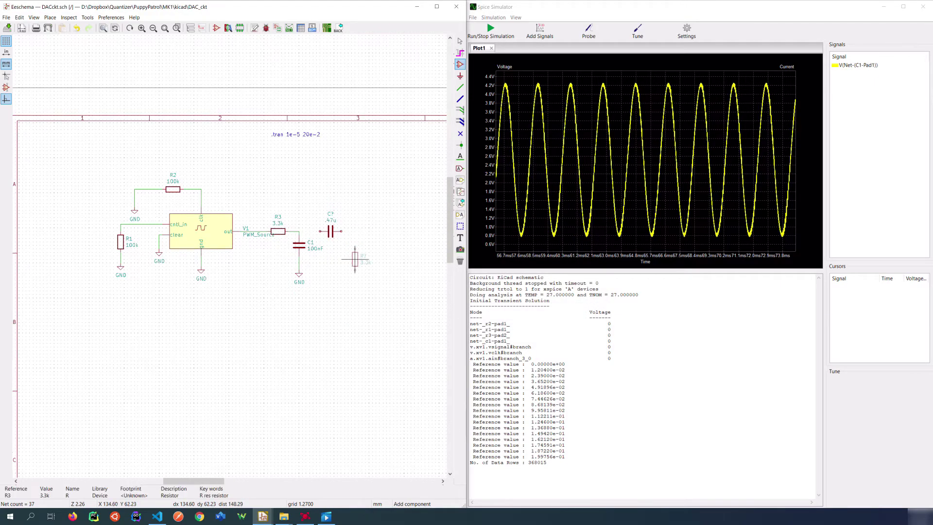
left_click(351, 252)
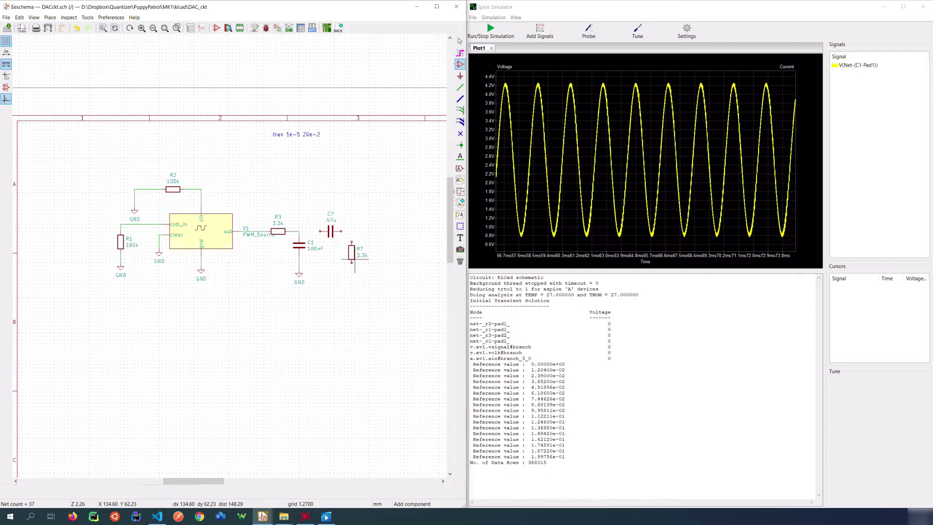
key("c")
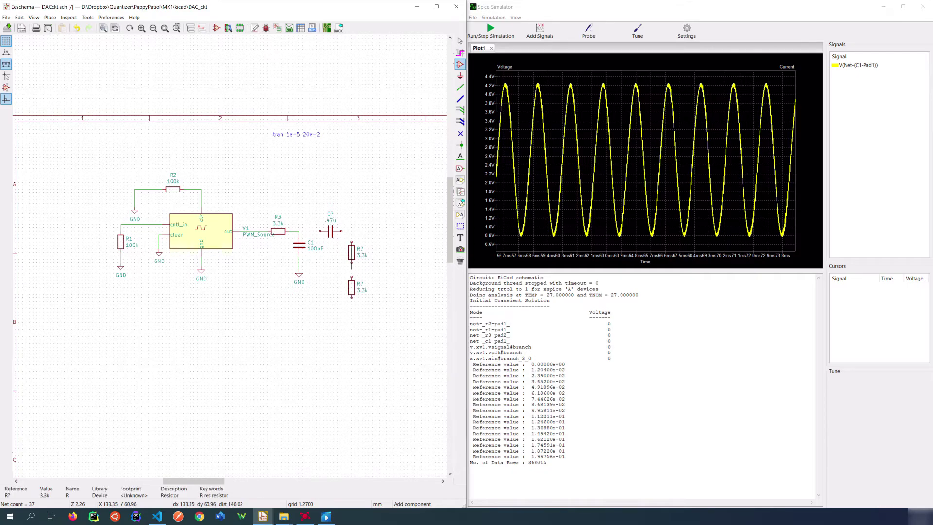
Set both of the new vertical resistors' values to 5k
key("e")
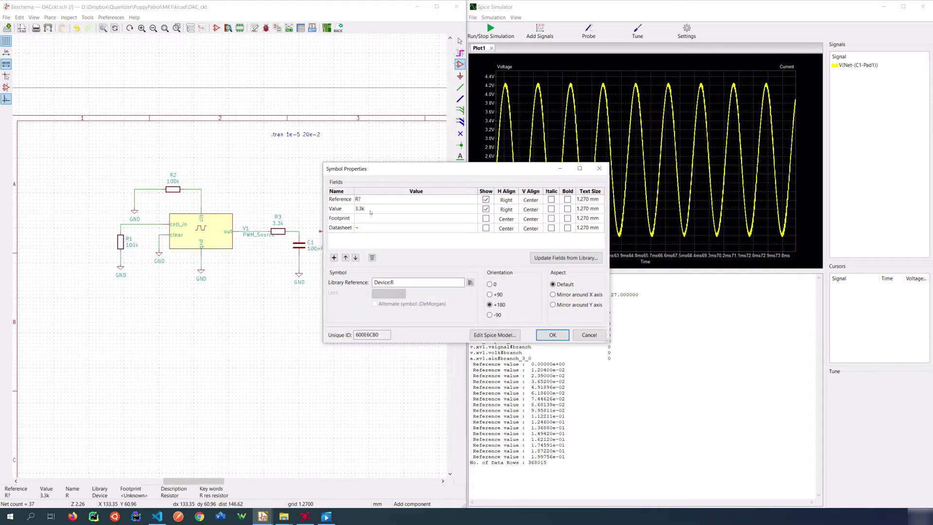
type("5k")
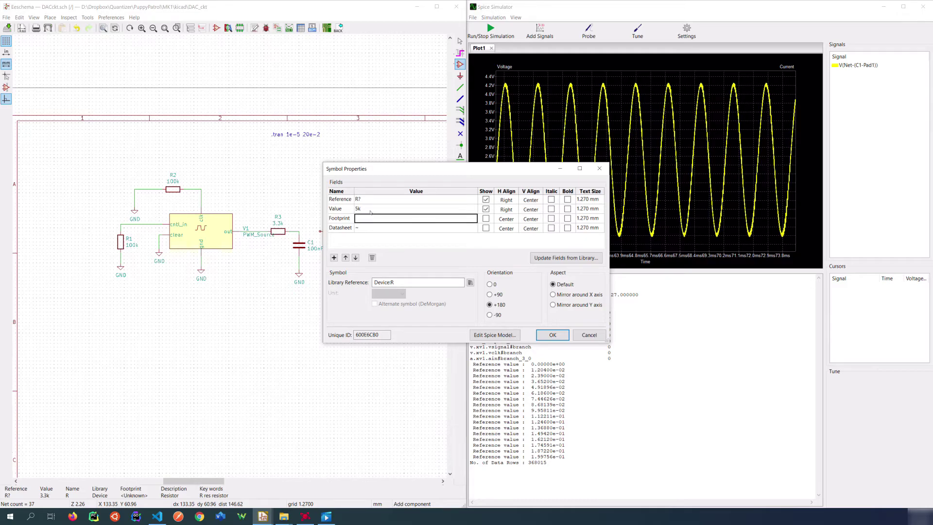
key("Return")
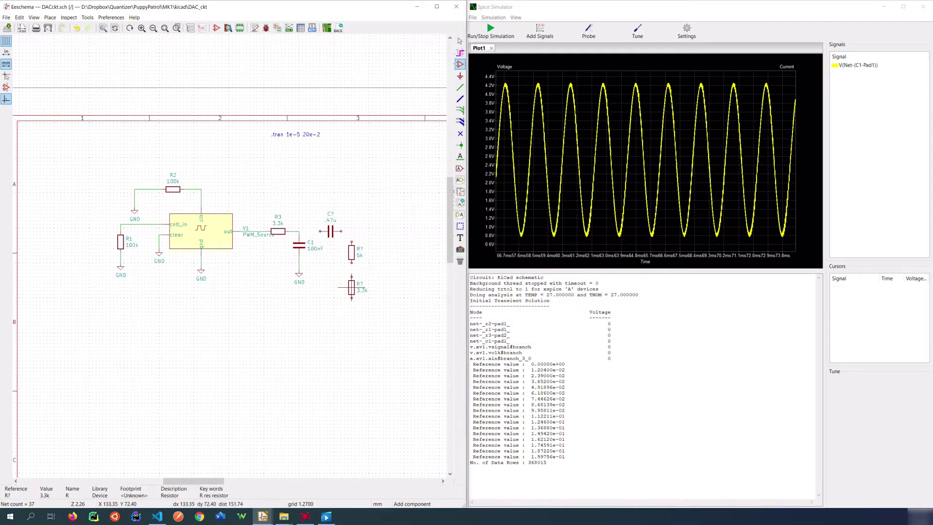
key("e")
left_click(369, 209)
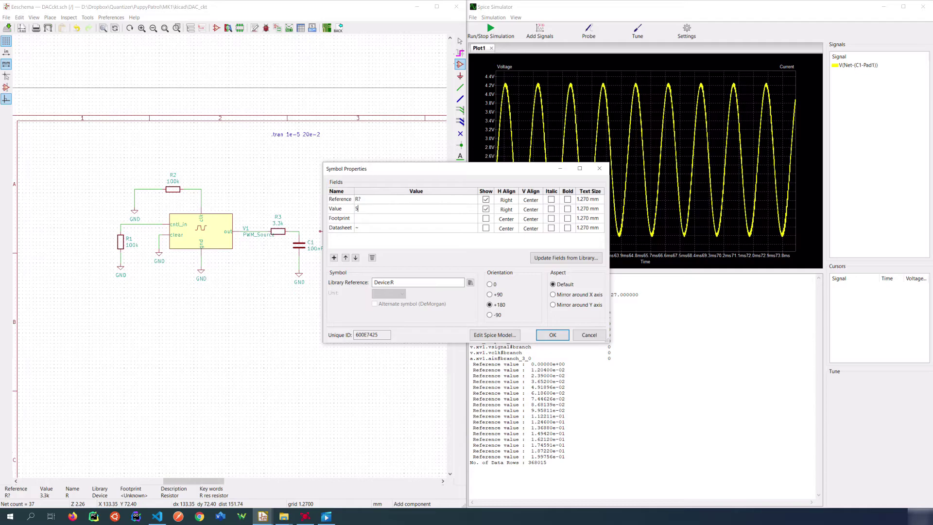
left_click(553, 334)
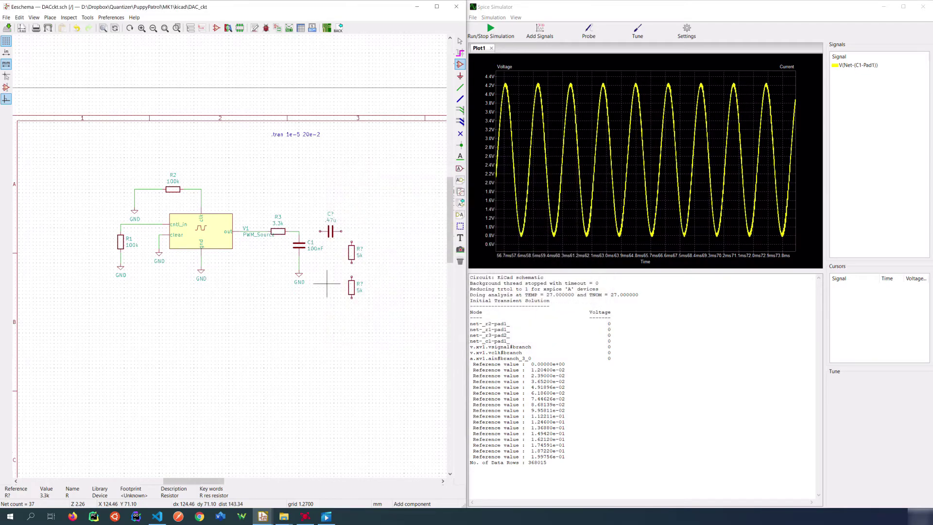
Wire the R3–C1 node through the .47u capacitor to the two 5k resistors in series, ending in a copied GND symbol
key("w")
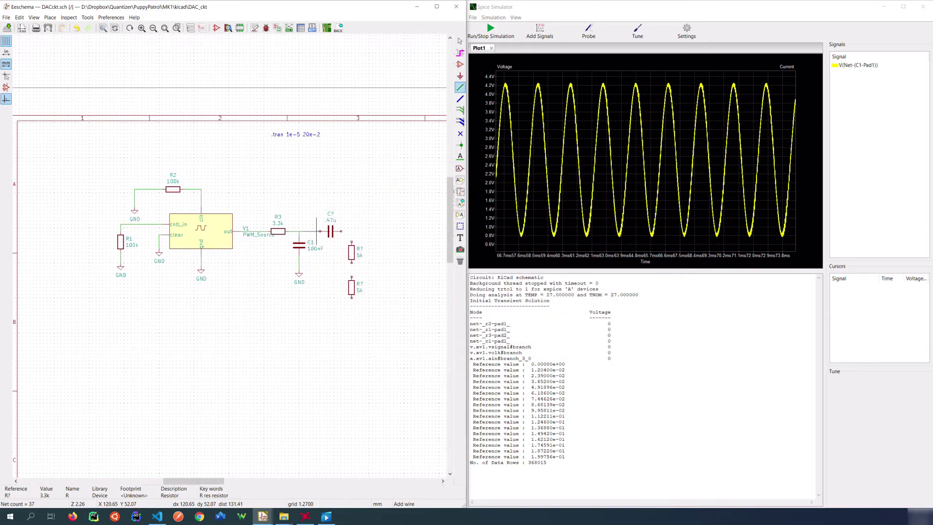
left_click(321, 232)
left_click(352, 241)
left_click(352, 262)
left_click(352, 280)
key("c")
left_click(351, 308)
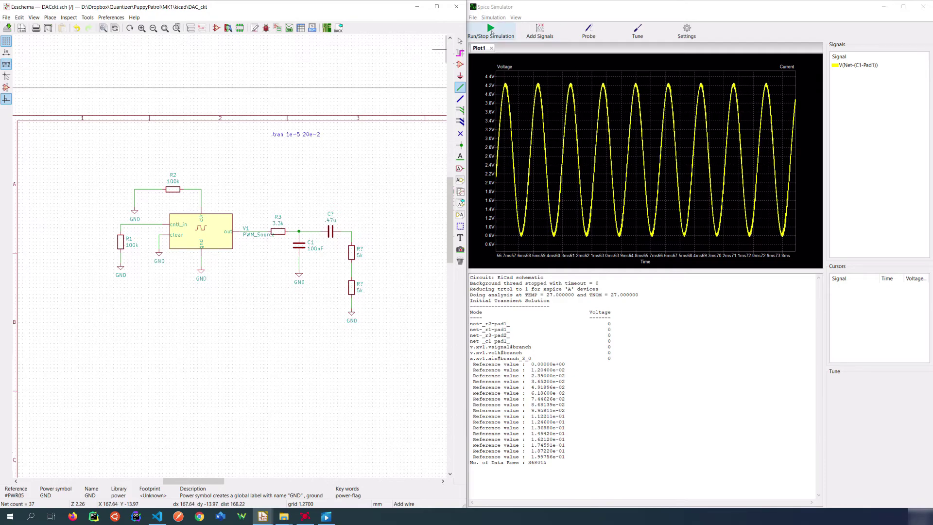
Annotate the entire schematic again, resetting the existing annotations
left_click(255, 27)
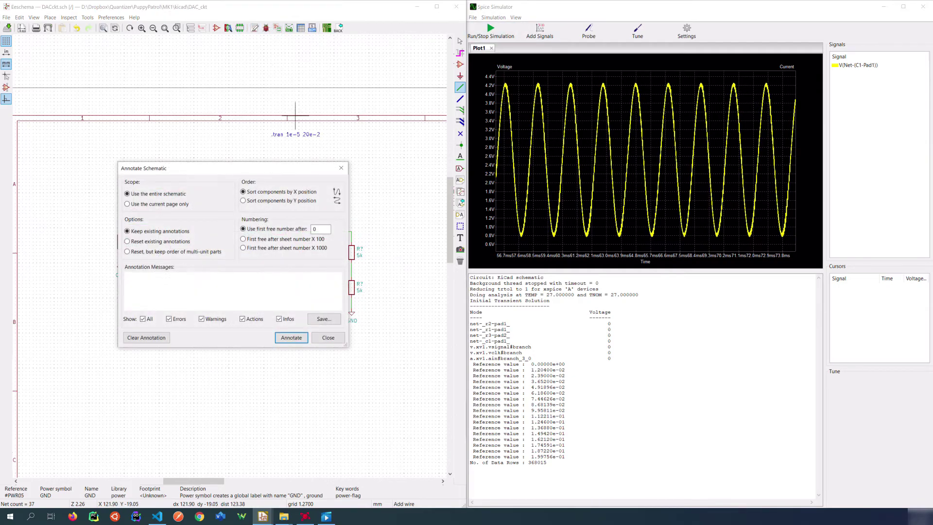
left_click(291, 337)
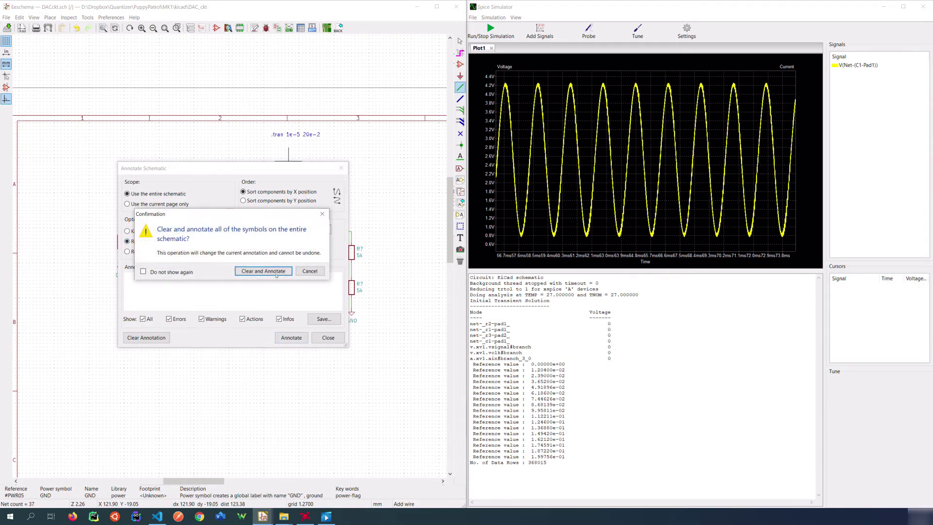
left_click(263, 273)
left_click(341, 169)
Rerun the simulation, probe the net between C2 and R4, and inspect a short span of both waveforms
left_click(492, 18)
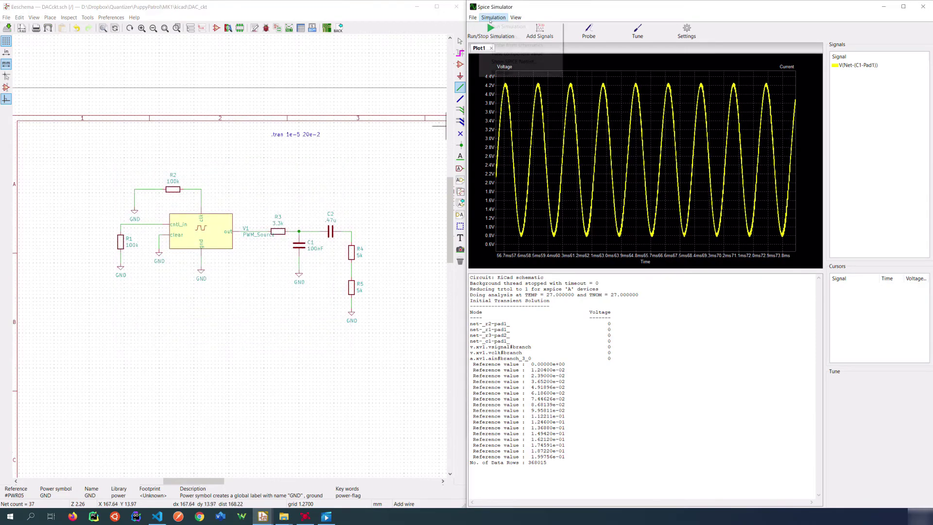
left_click(491, 26)
key("ctrl+r")
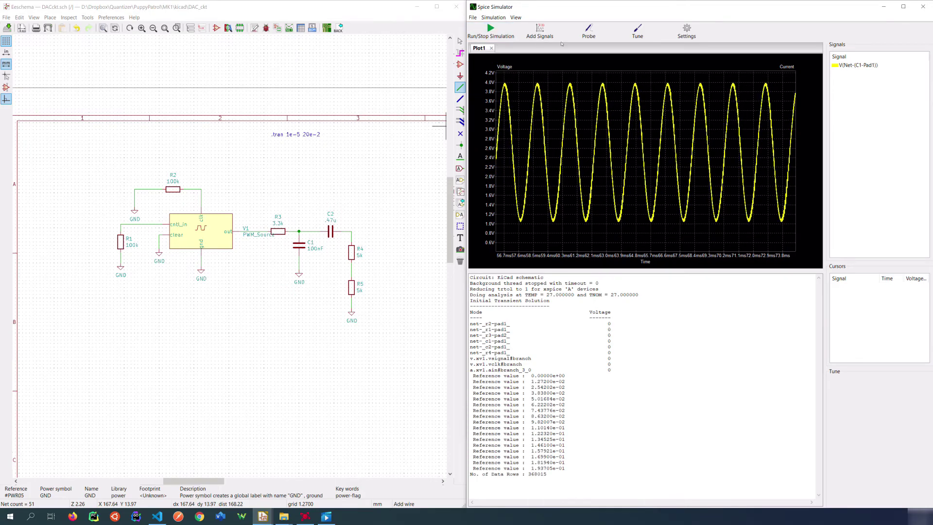
left_click(588, 32)
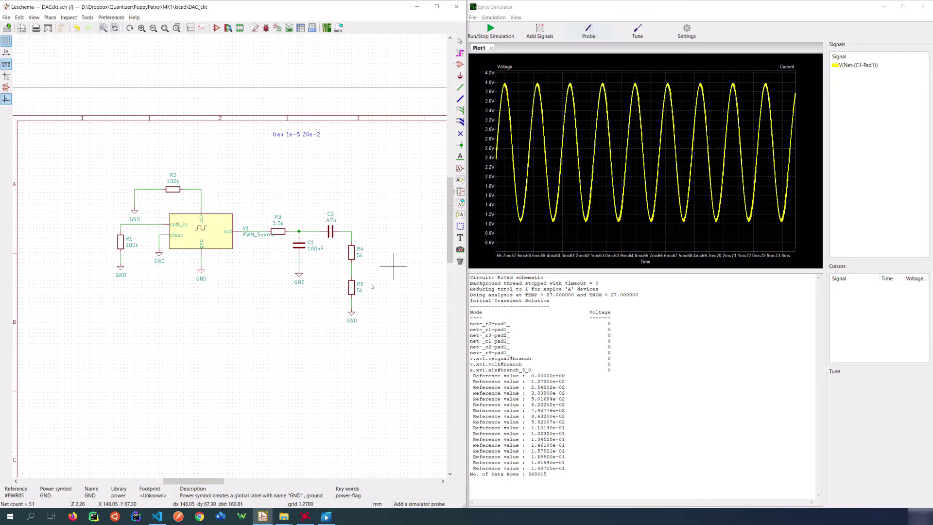
left_click(349, 238)
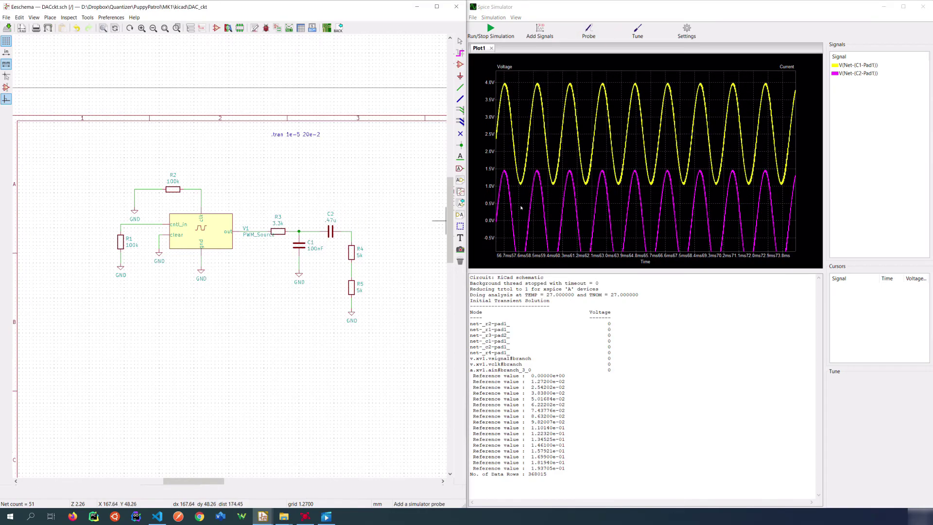
left_click_drag(565, 69, 588, 254)
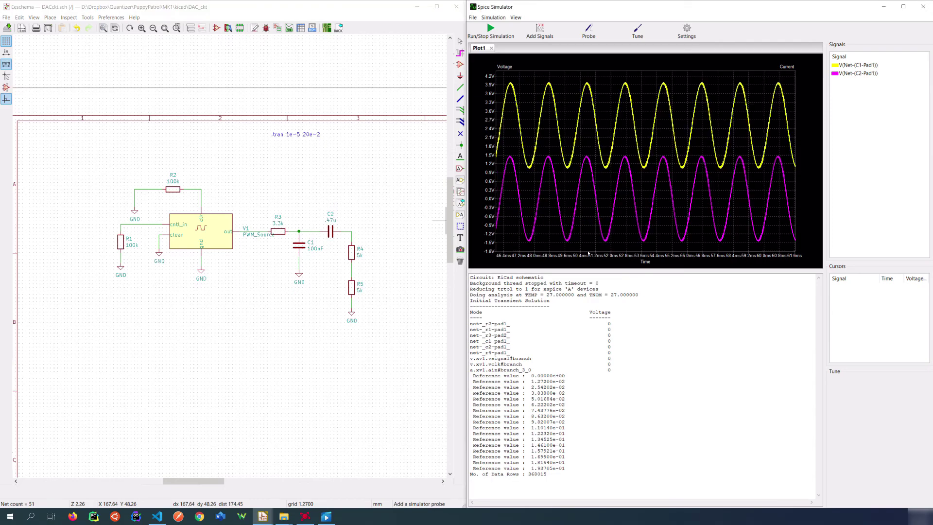